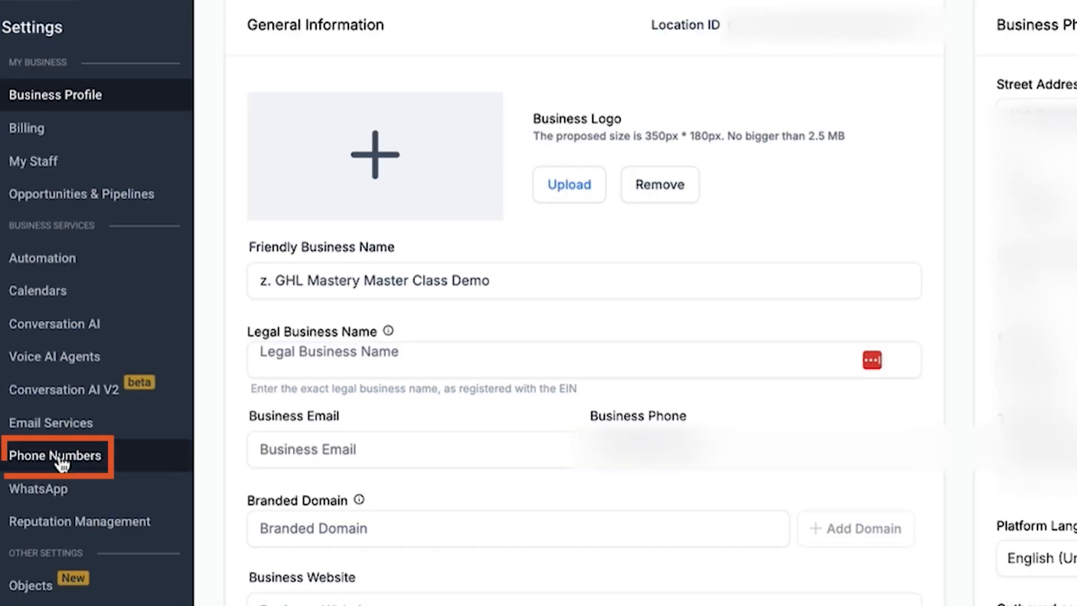
- Start adding a new phone number in the sub-account's phone settings and set its country to Canada
click(61, 459)
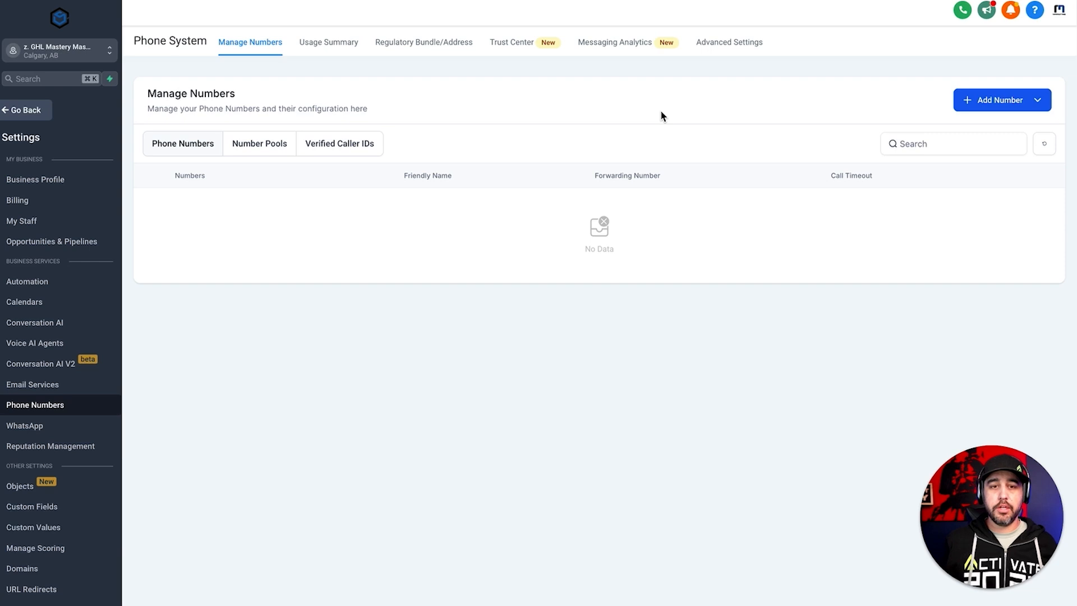
click(969, 102)
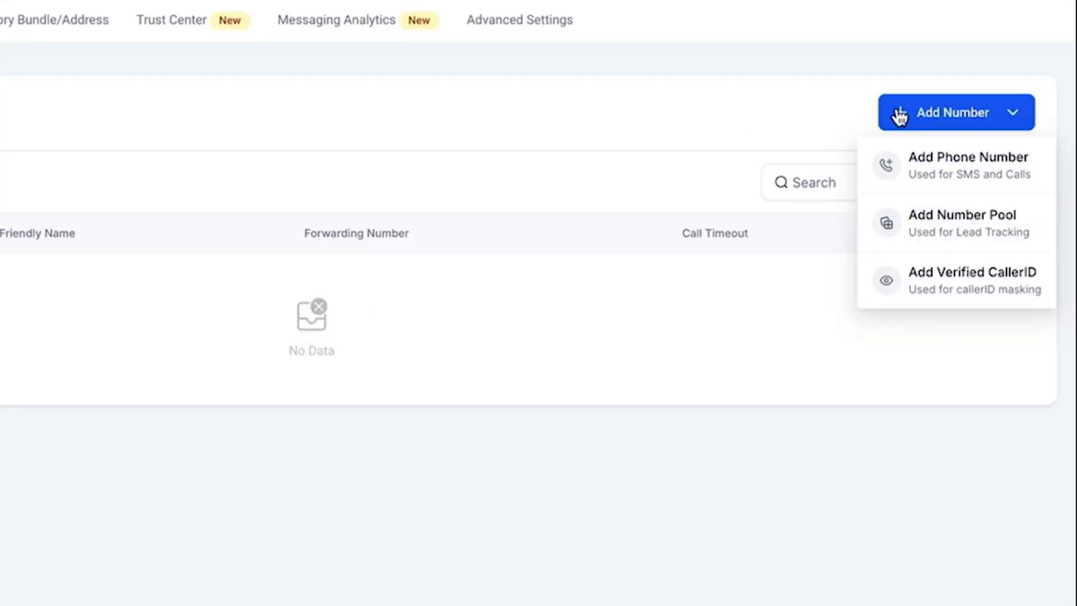
click(944, 168)
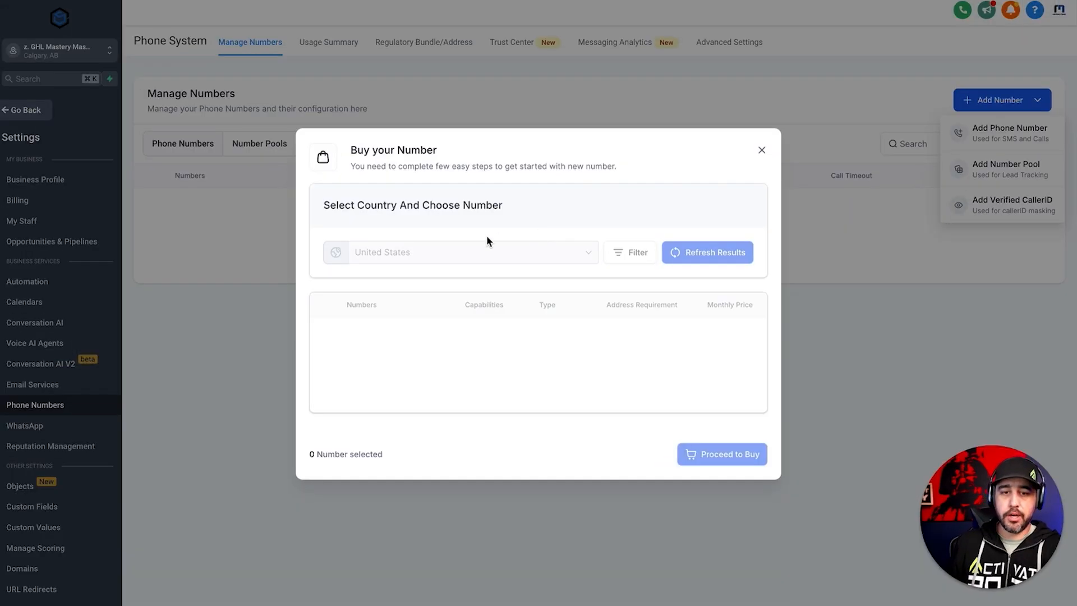
click(553, 170)
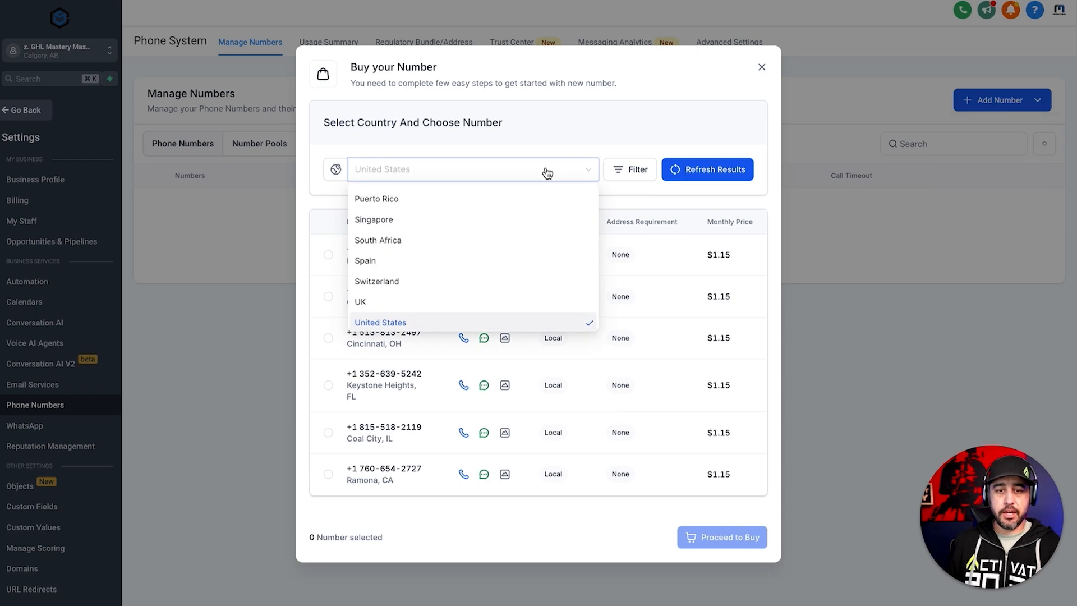
text(Canada)
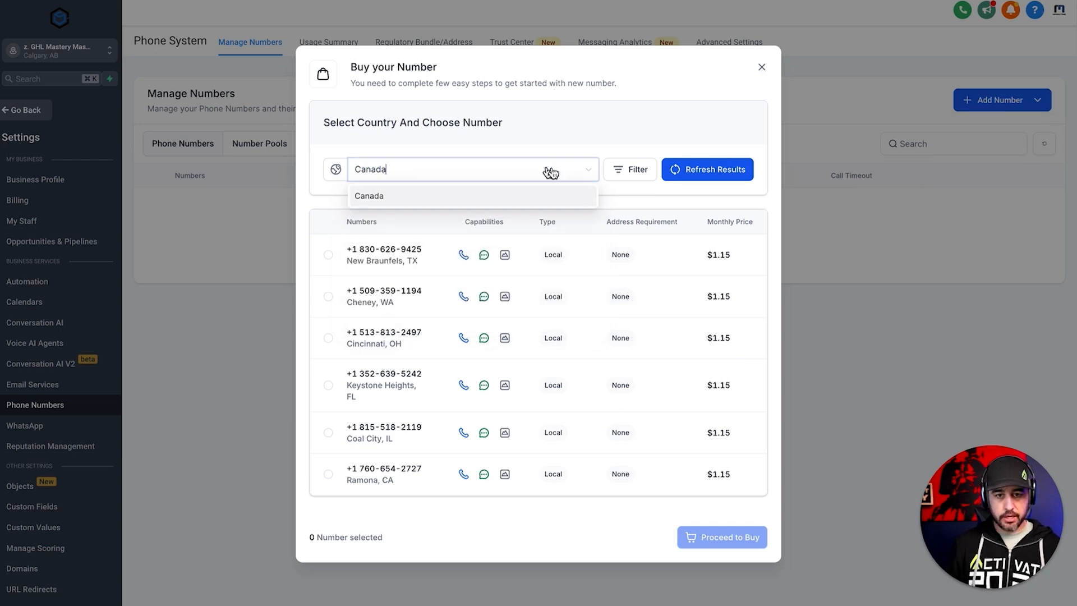
click(509, 200)
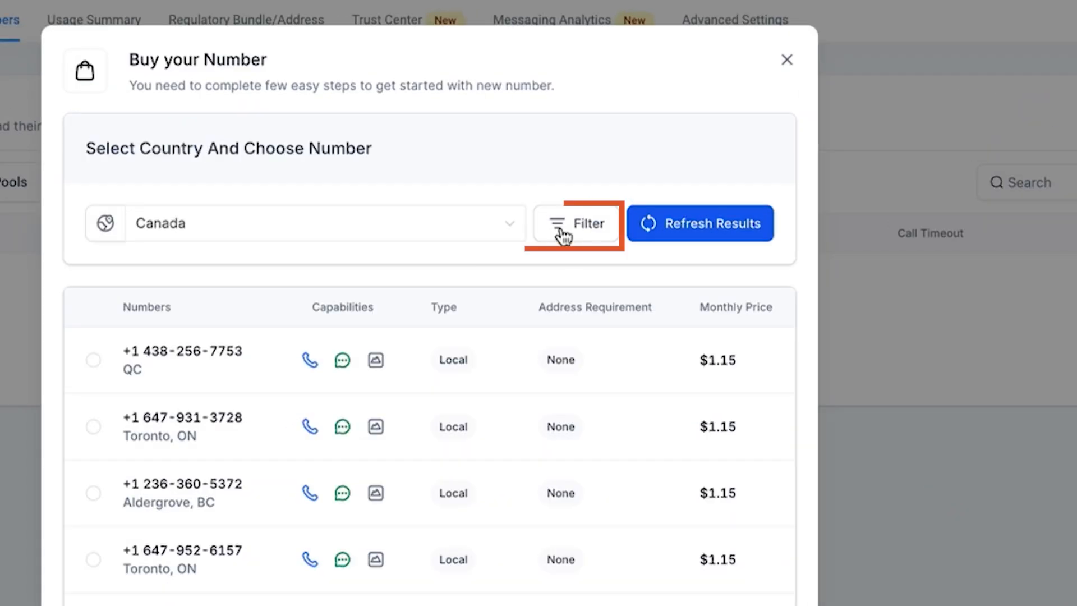
- Filter the available Canadian numbers to those whose first part of number matches 587
click(620, 171)
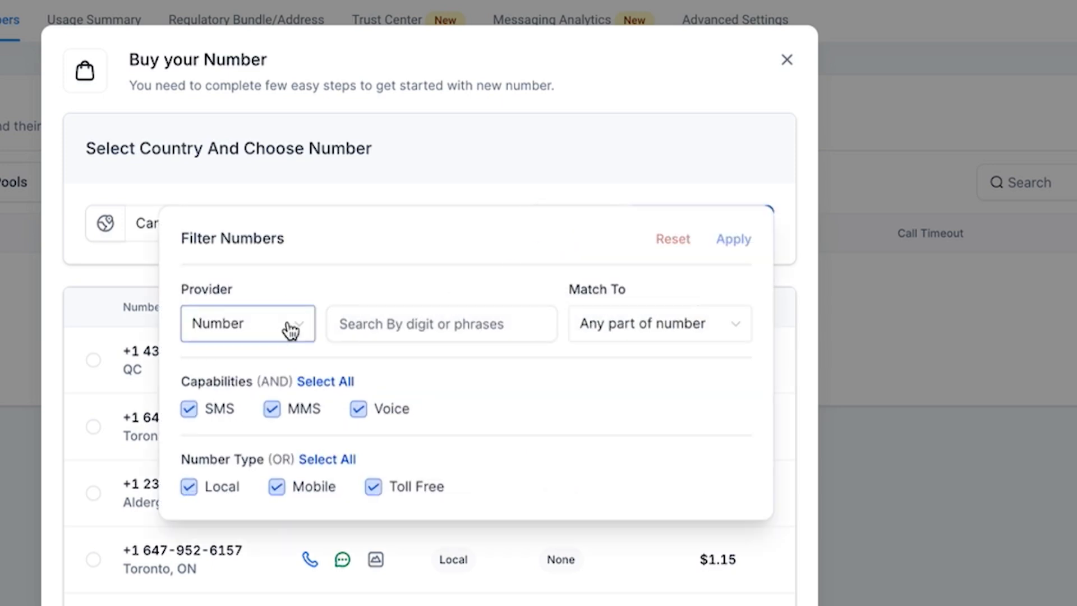
click(615, 329)
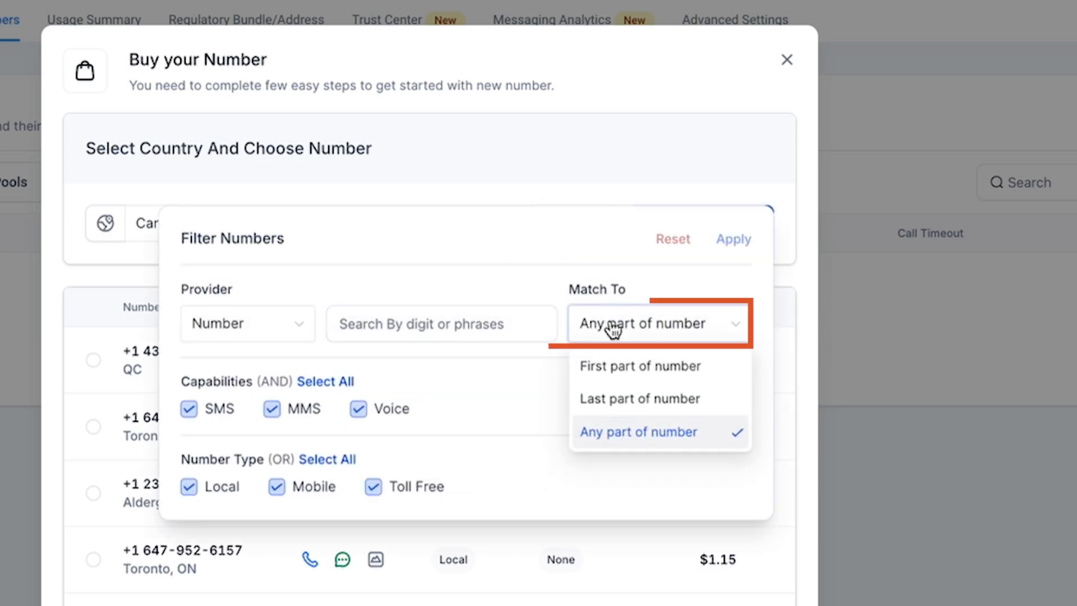
click(620, 369)
click(477, 322)
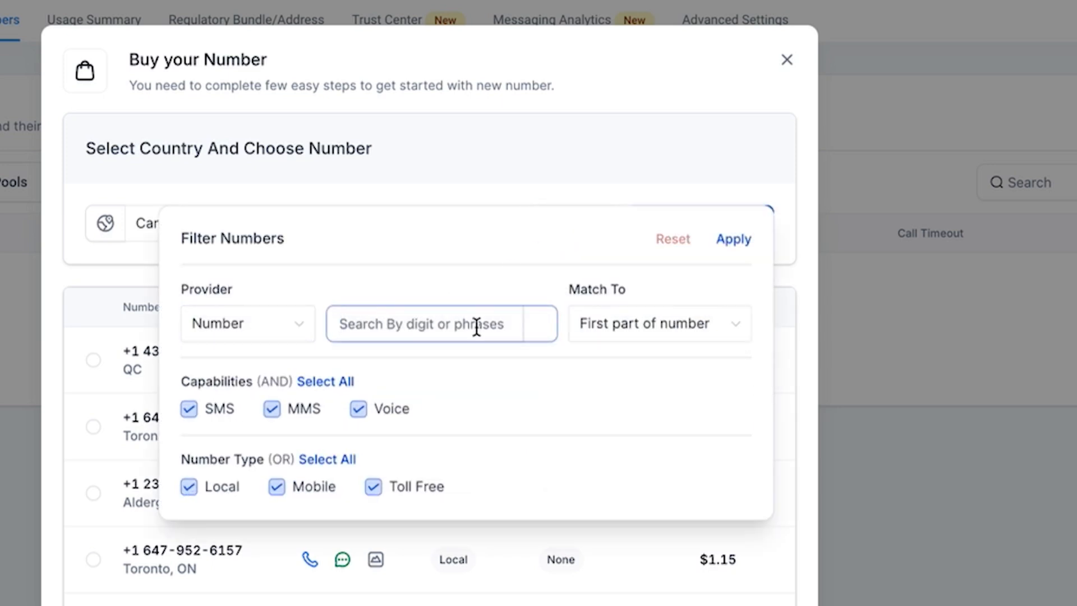
text(587)
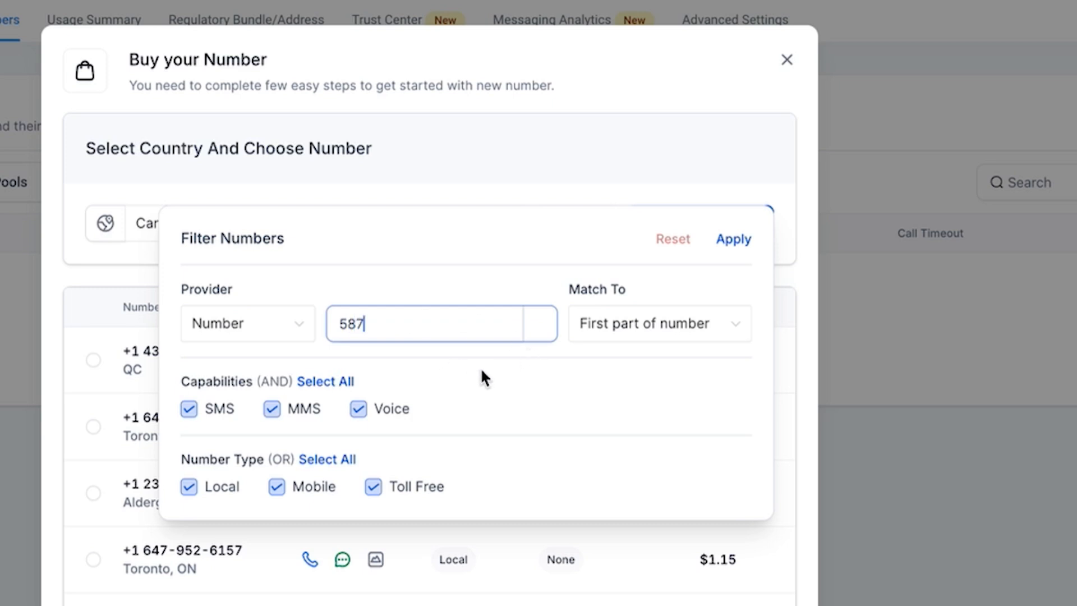
click(505, 364)
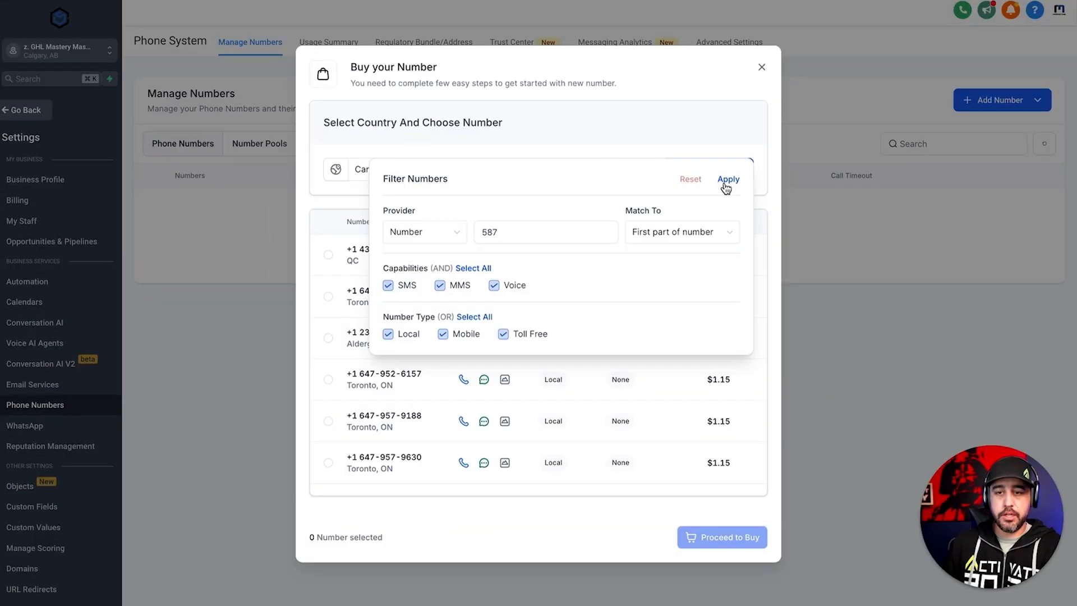
click(726, 187)
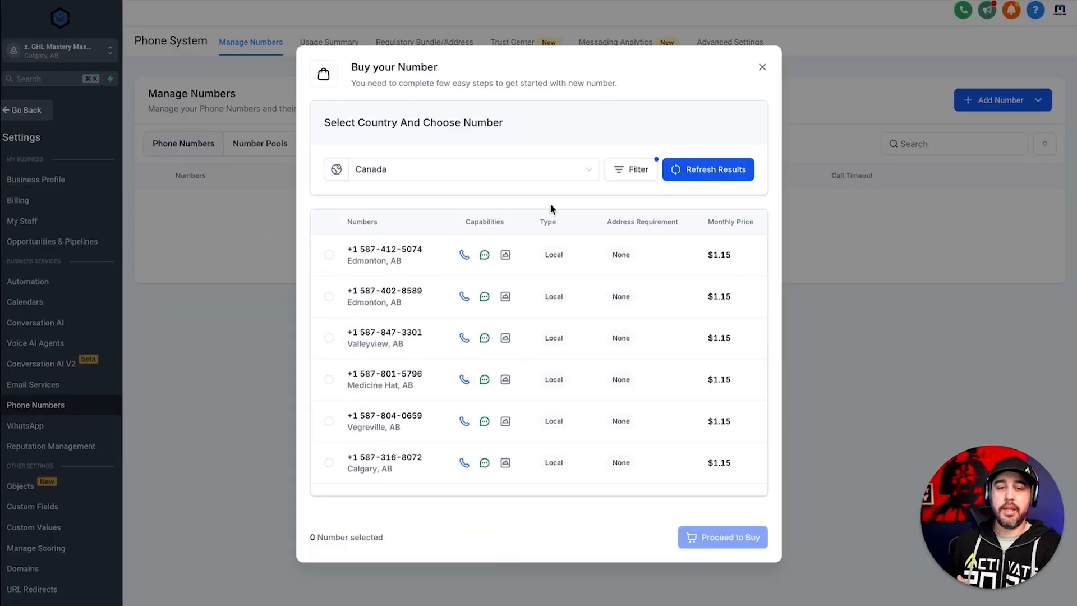
- Choose the local Calgary, AB number from the filtered results and purchase it
scroll(409, 336, down, 2)
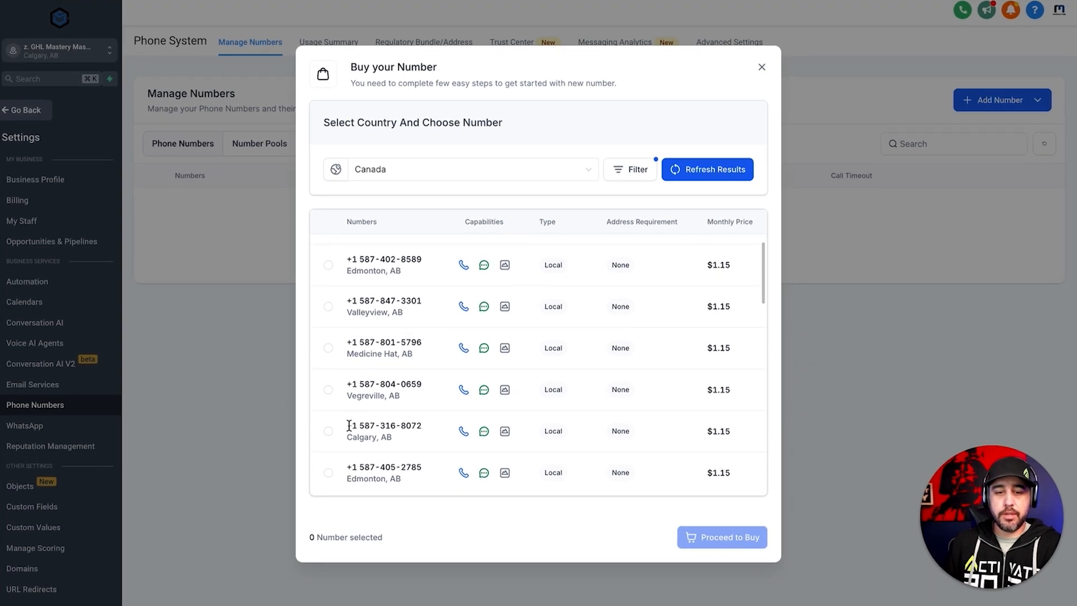
drag(348, 426, 414, 425)
click(328, 431)
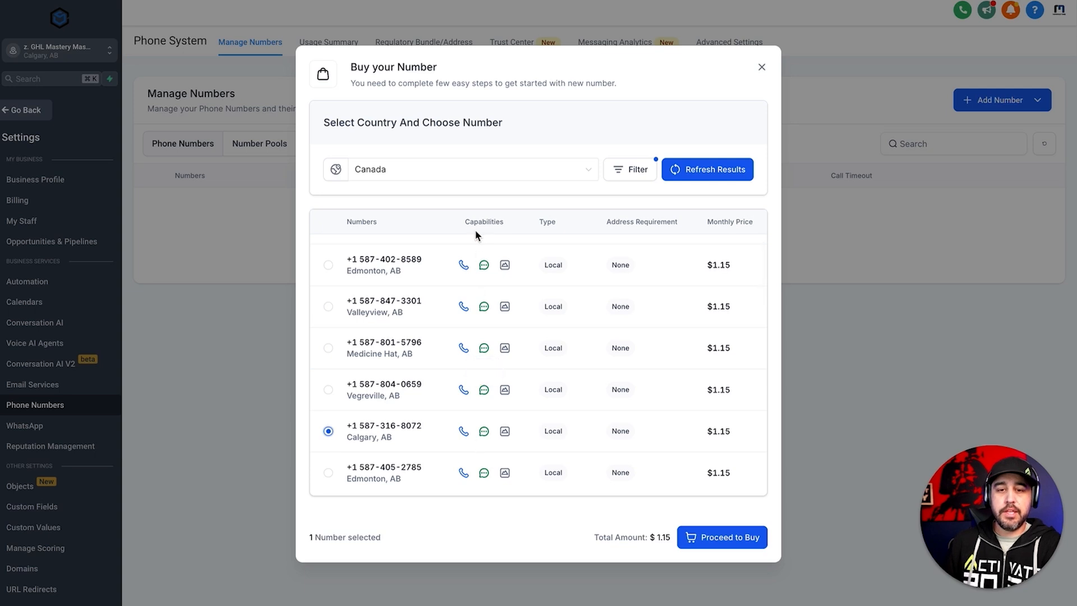
drag(466, 221, 524, 227)
click(516, 227)
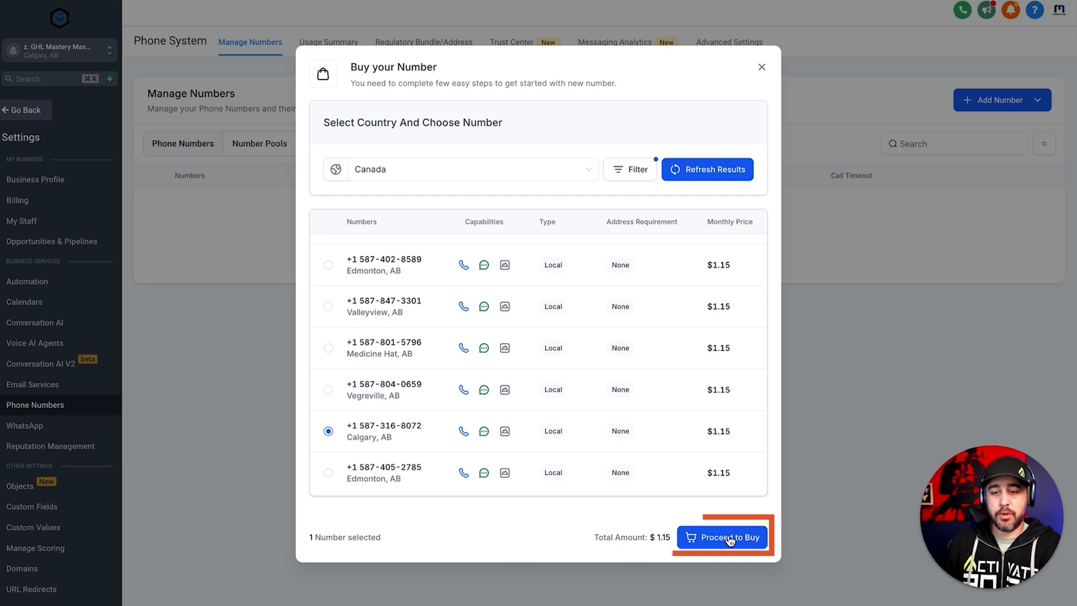
drag(645, 538, 677, 537)
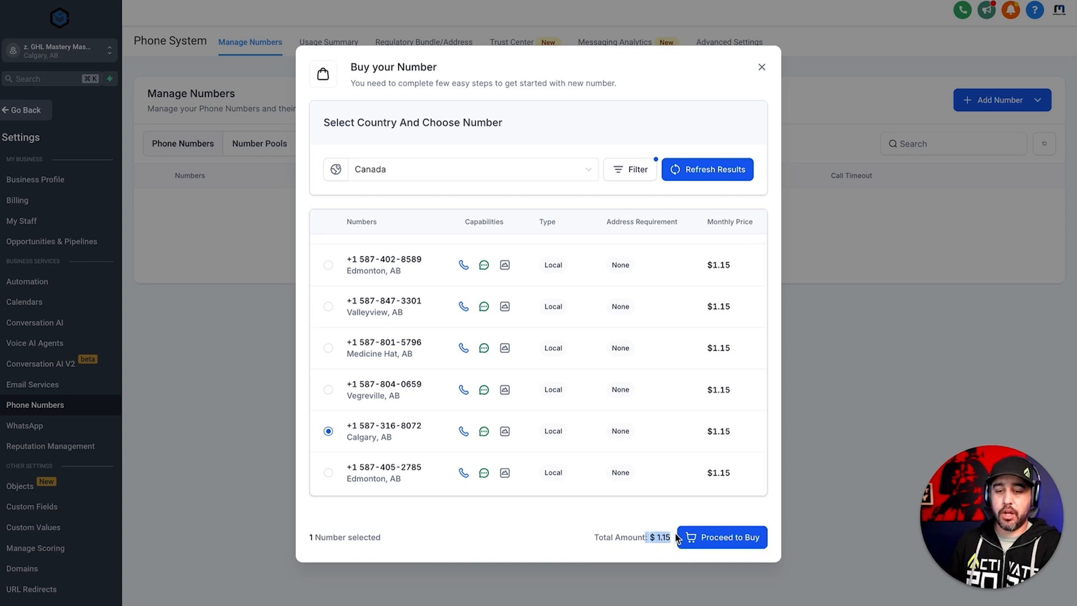
click(665, 515)
click(708, 538)
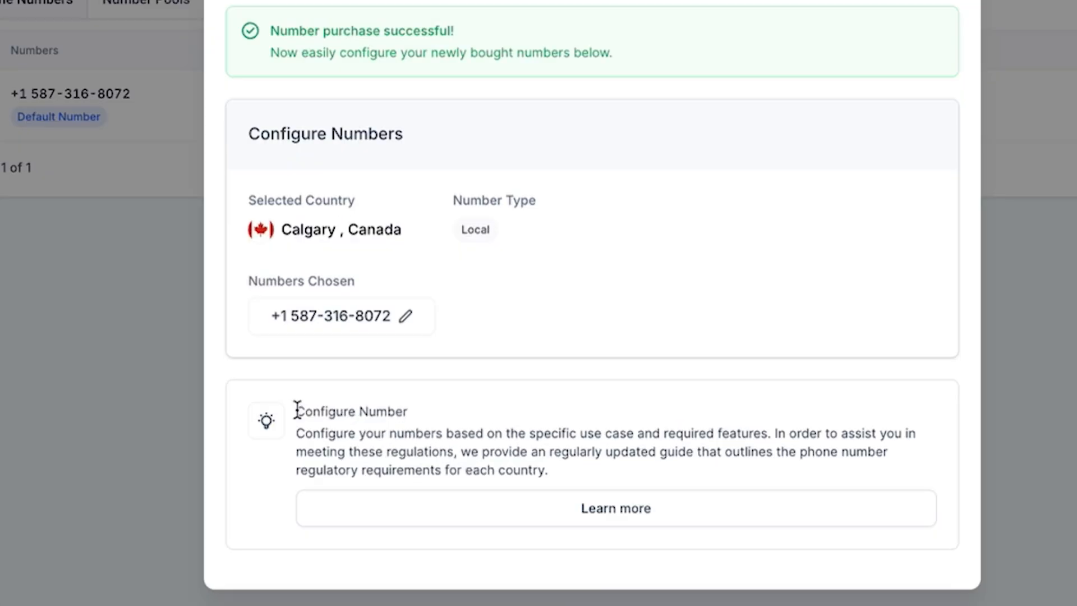
- Open the purchased number's configuration and name it "Main Number:" followed by the phone number without its plus sign
drag(297, 409, 665, 474)
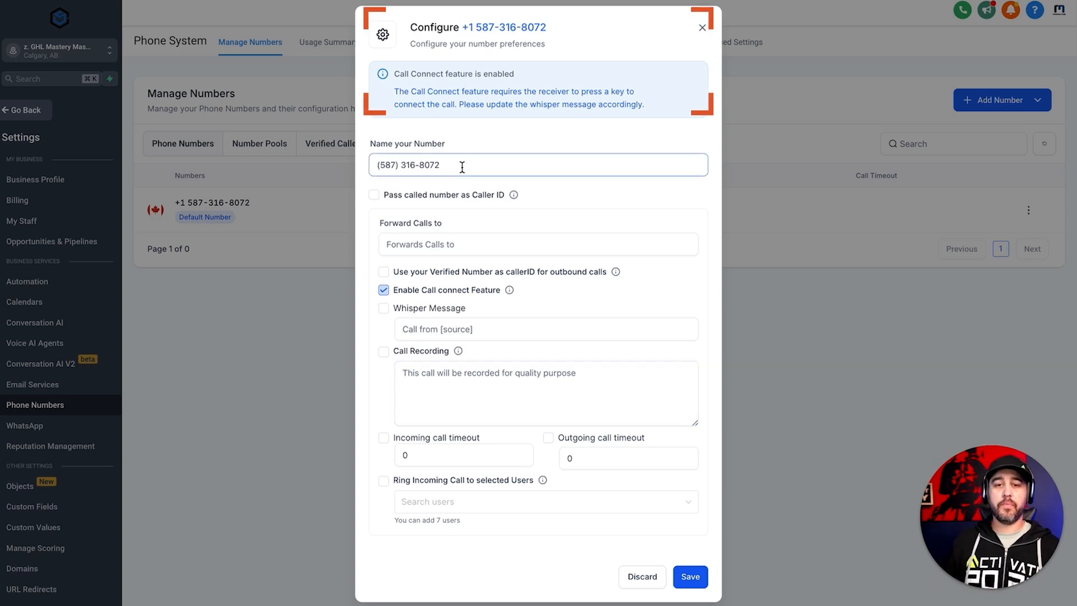
drag(549, 28, 467, 31)
drag(449, 164, 375, 168)
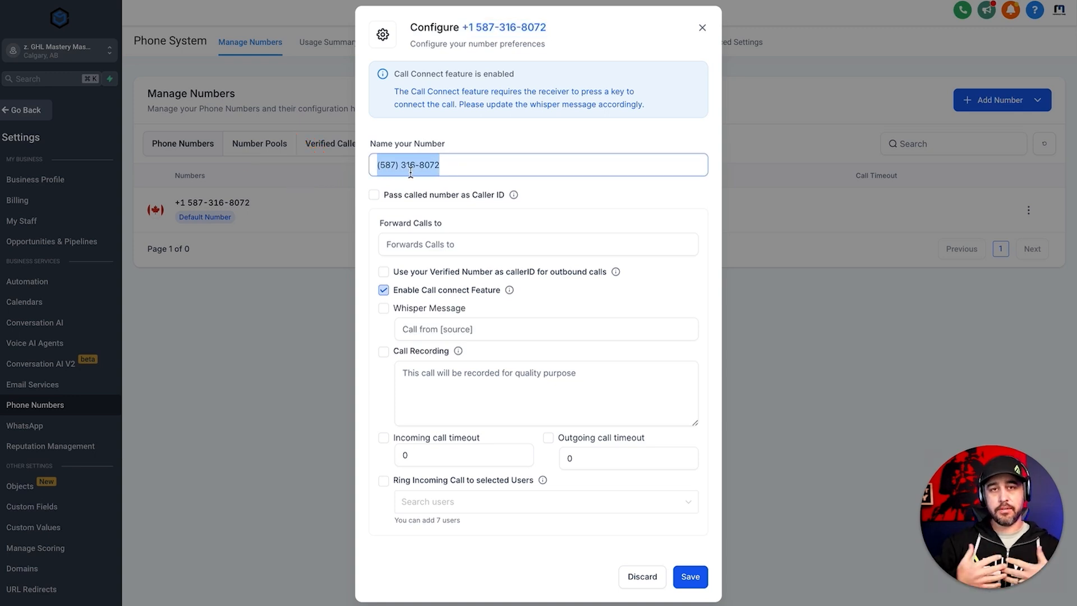
text(Main )
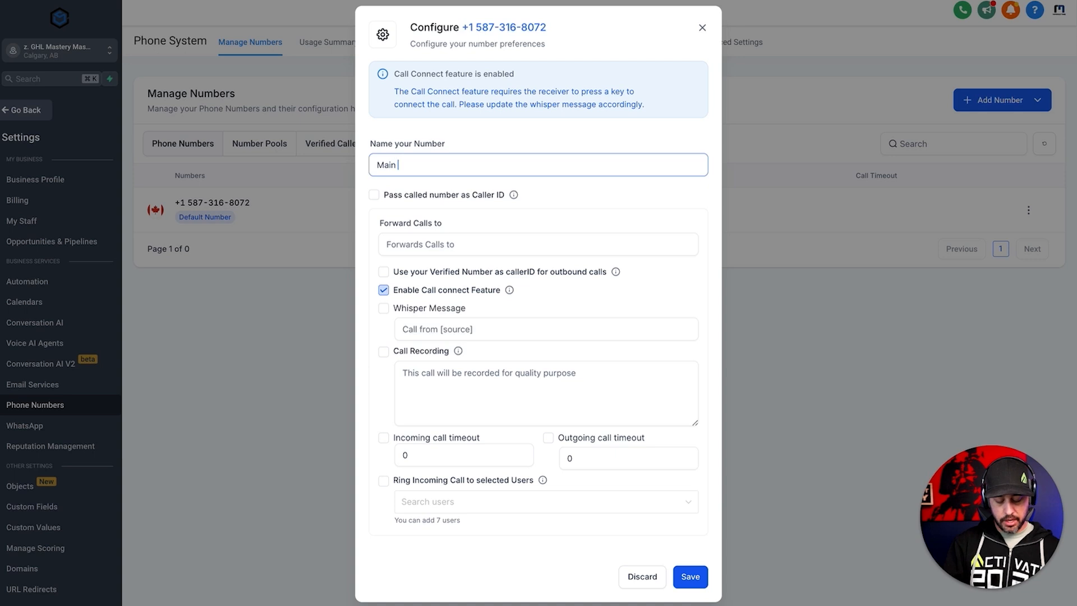
text(Number:)
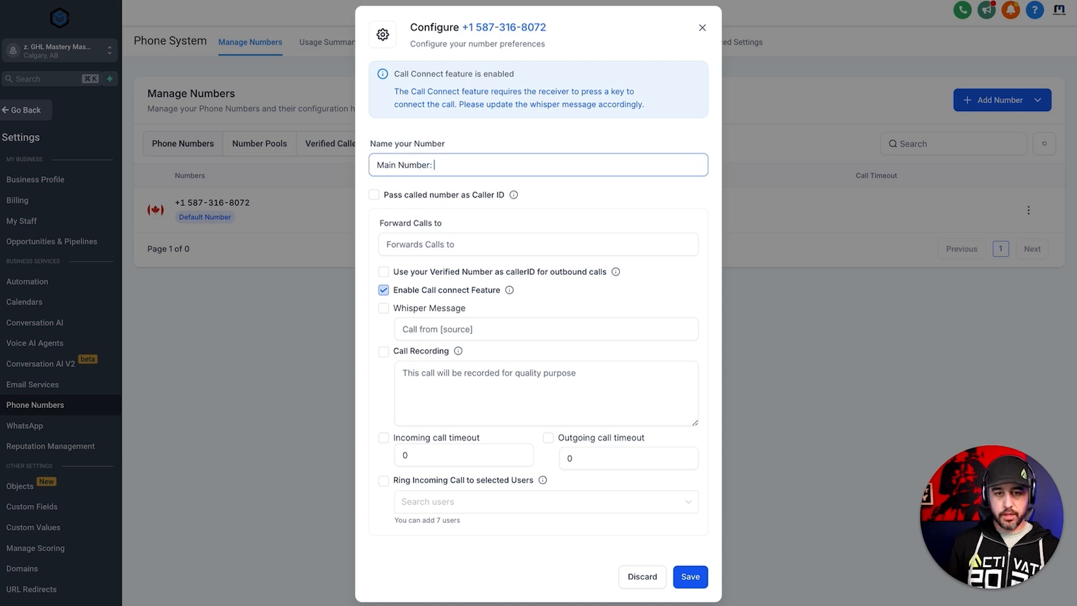
click(559, 34)
drag(559, 35, 468, 31)
key(super+c)
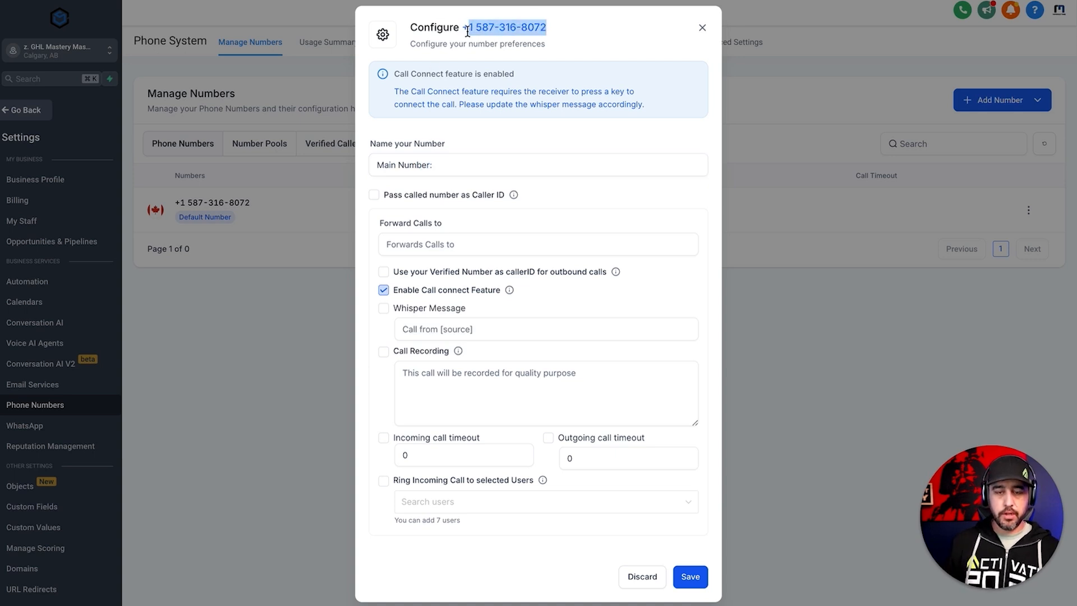
click(490, 161)
key(super+v)
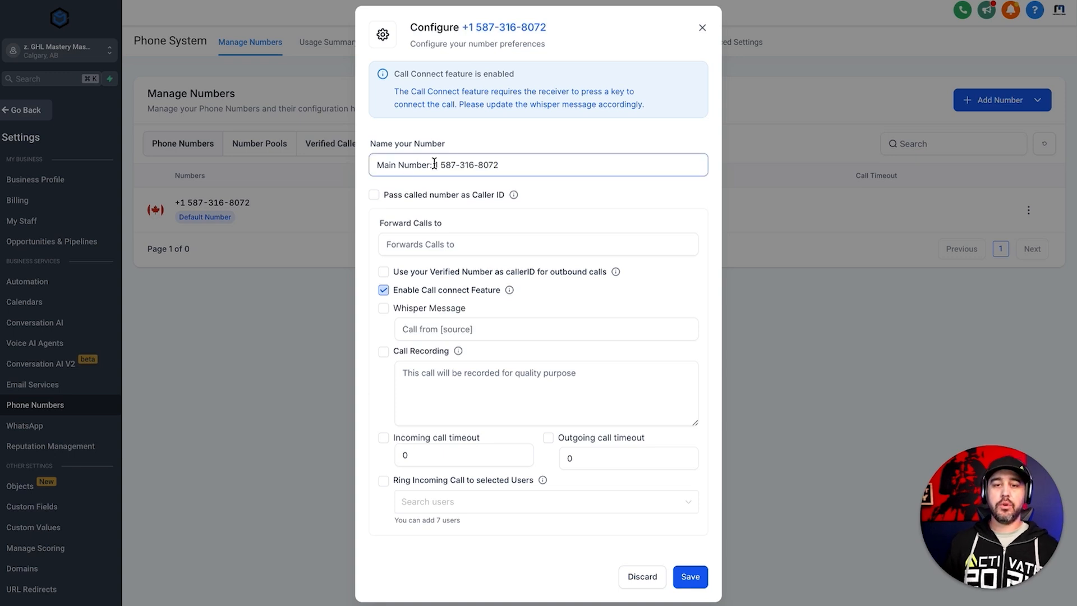
drag(434, 162, 374, 164)
click(433, 143)
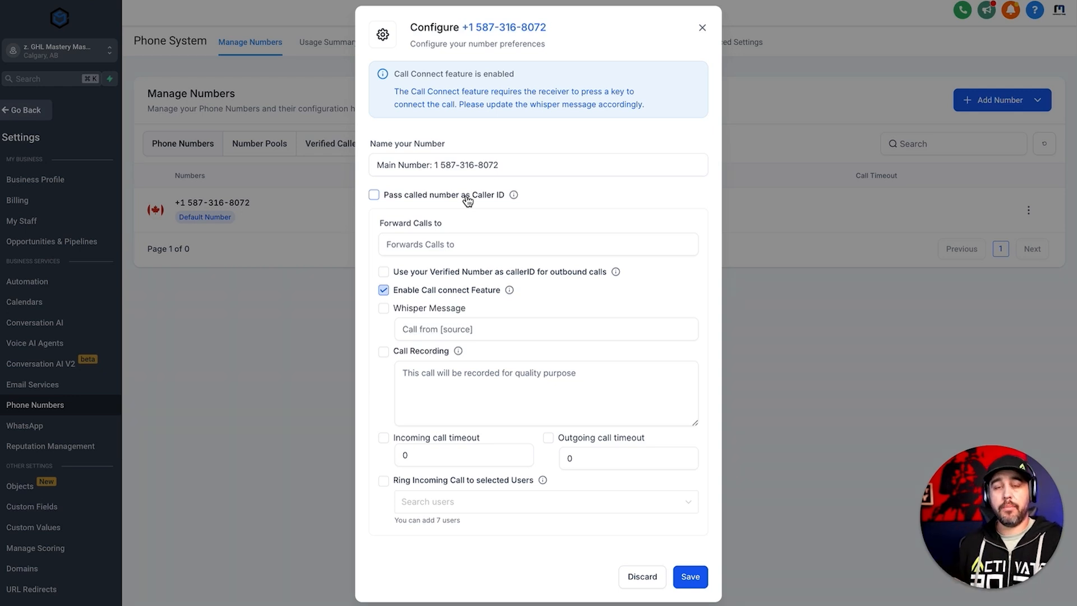
- Try the Pass called number as Caller ID option by switching it on and back off
click(448, 247)
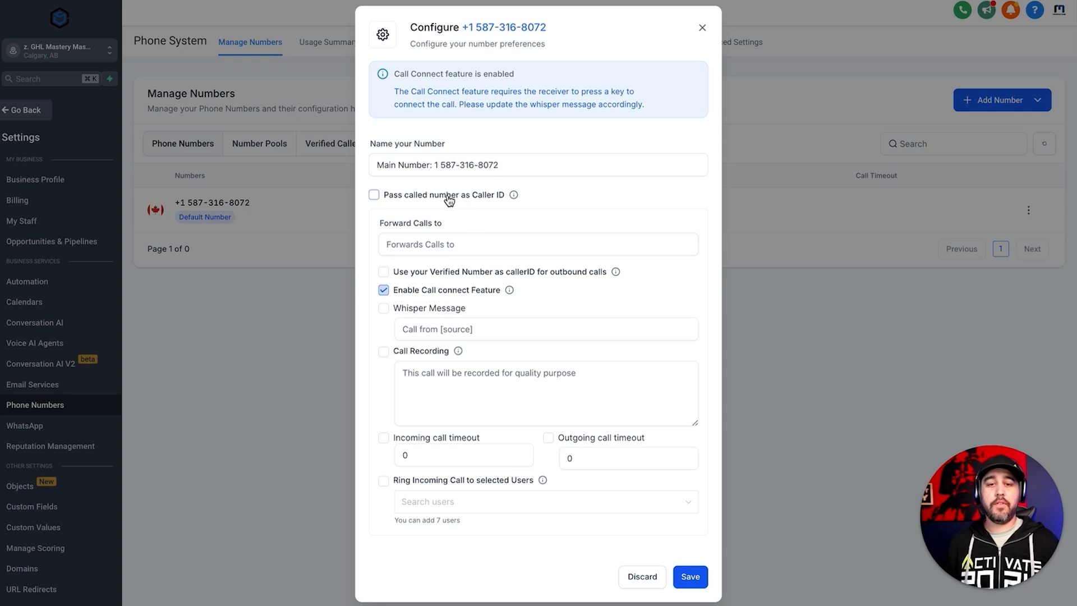
drag(557, 28, 463, 28)
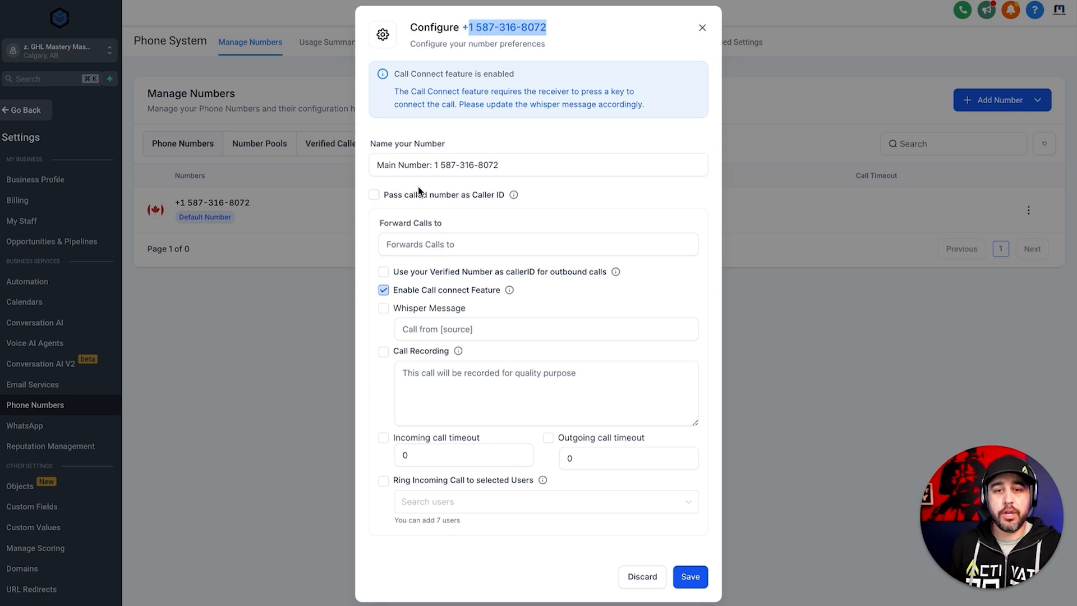
click(374, 195)
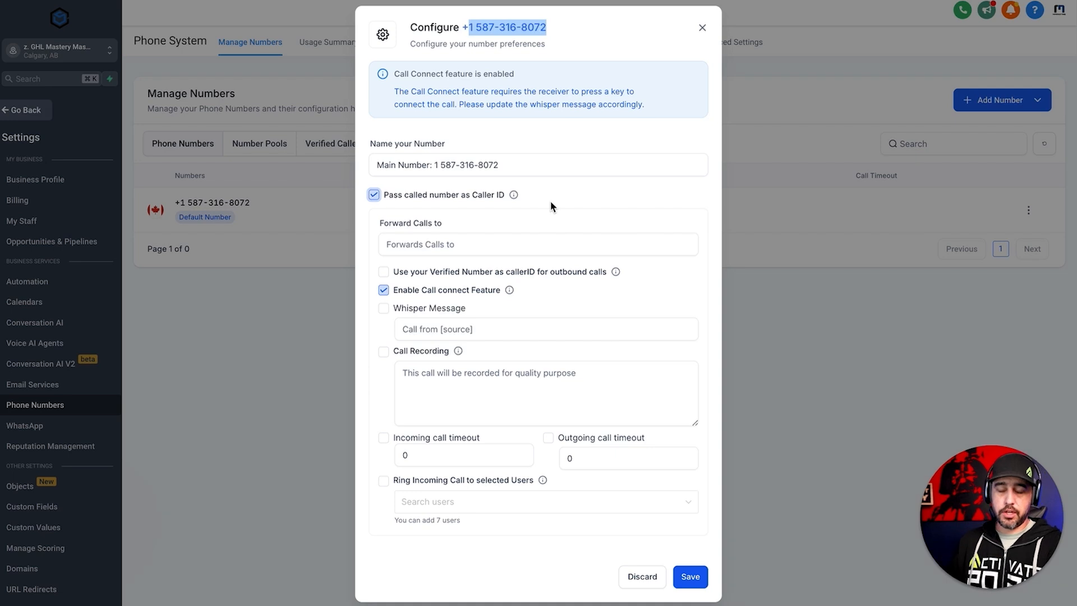
click(374, 195)
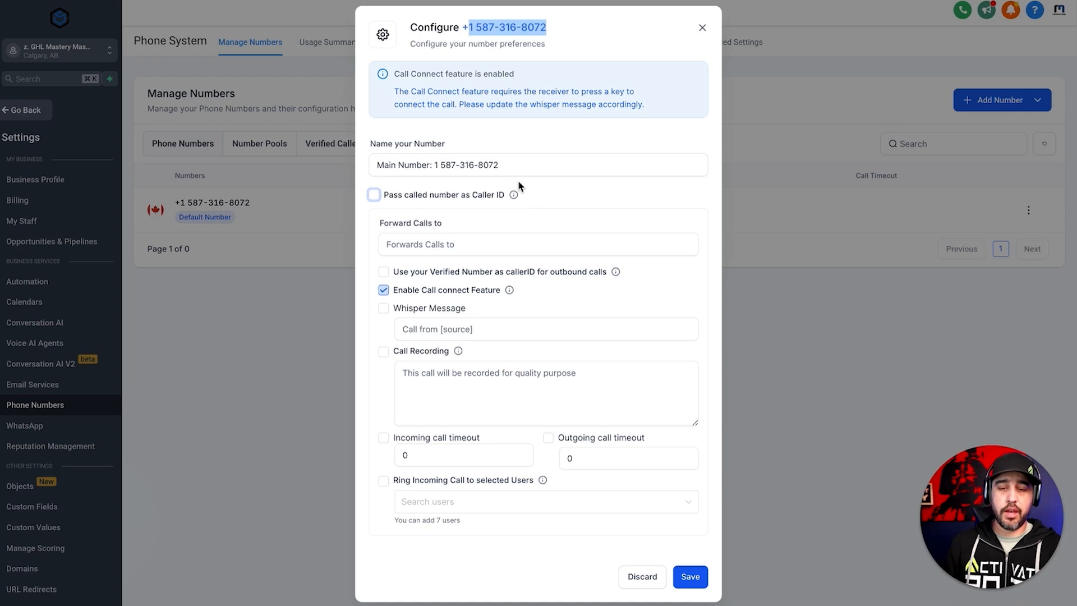
click(541, 197)
click(543, 198)
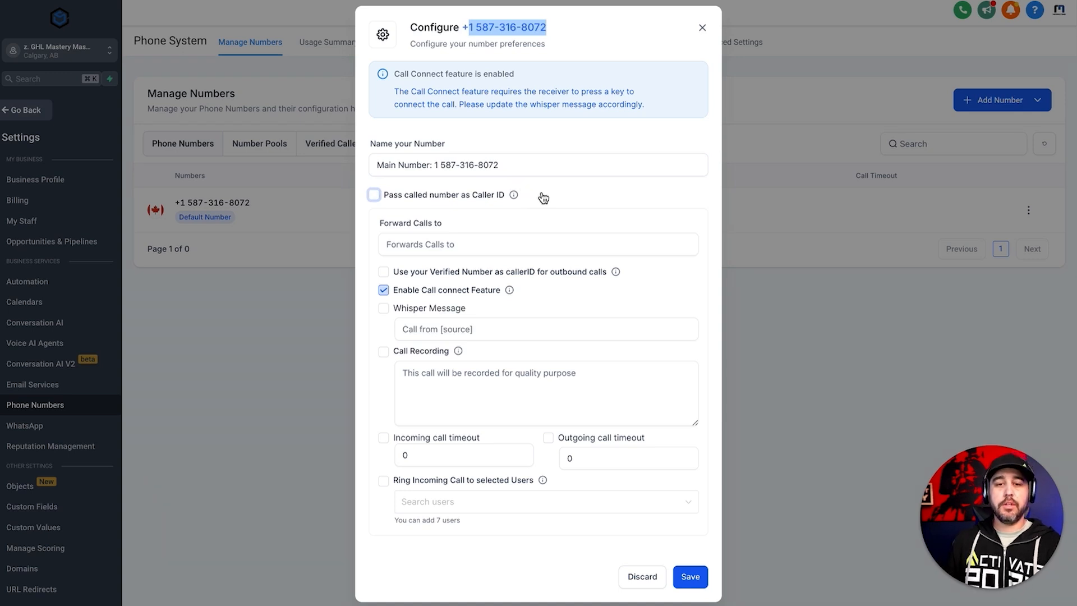
click(482, 197)
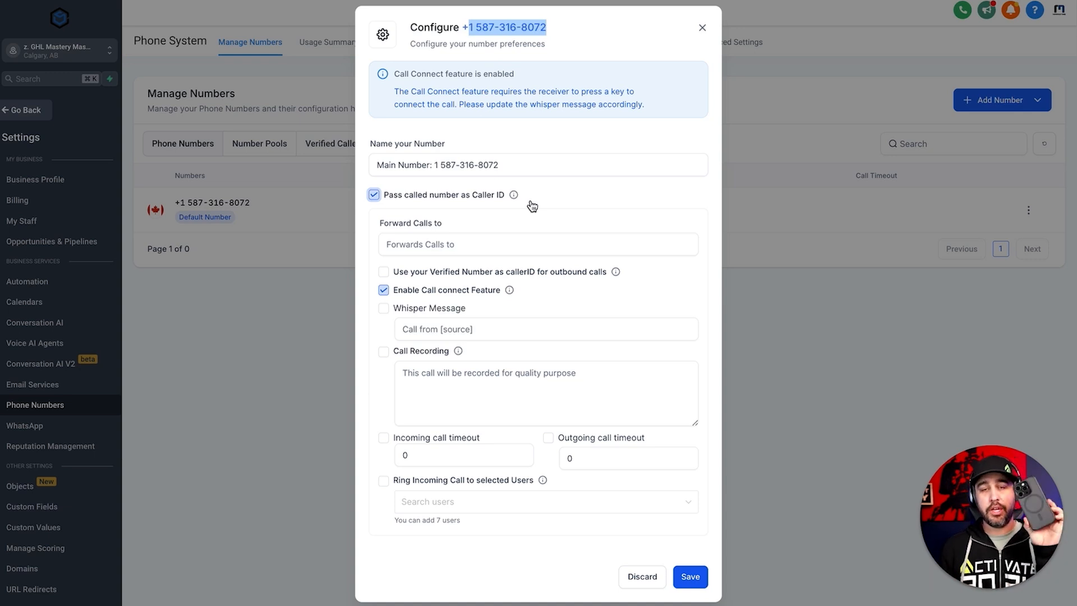
click(495, 201)
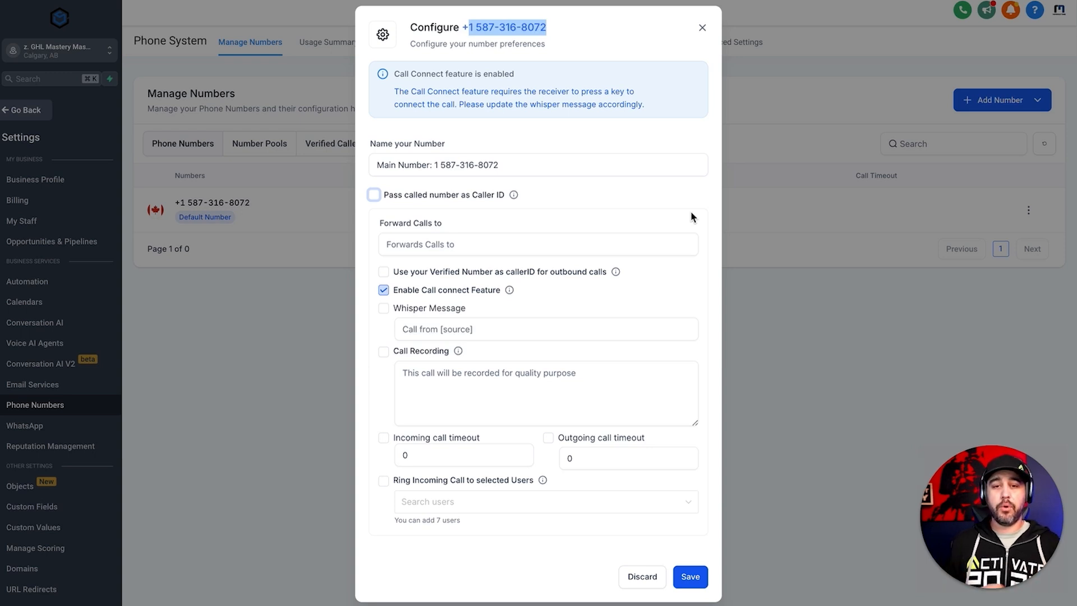
- Enter the business's forwarding phone number, including the country code, as the destination for forwarded calls
click(467, 241)
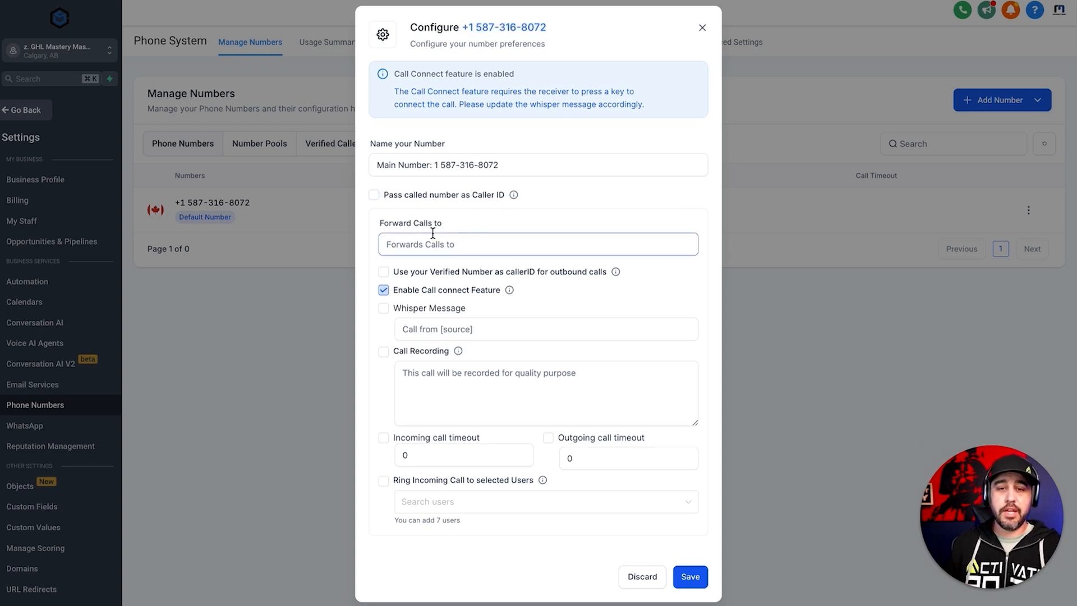
text(+14035554456)
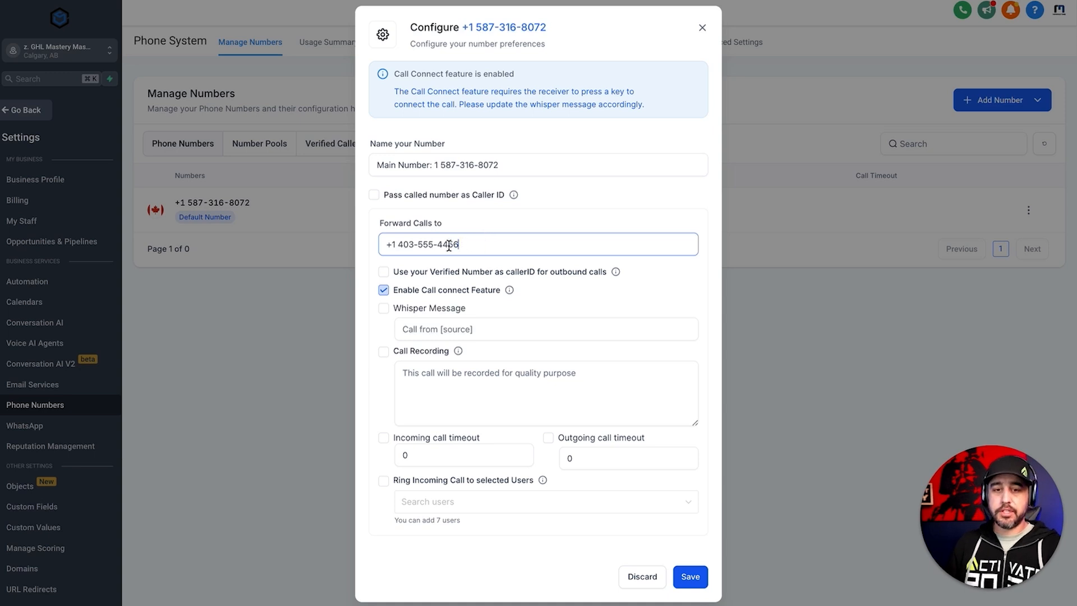
drag(464, 244, 382, 242)
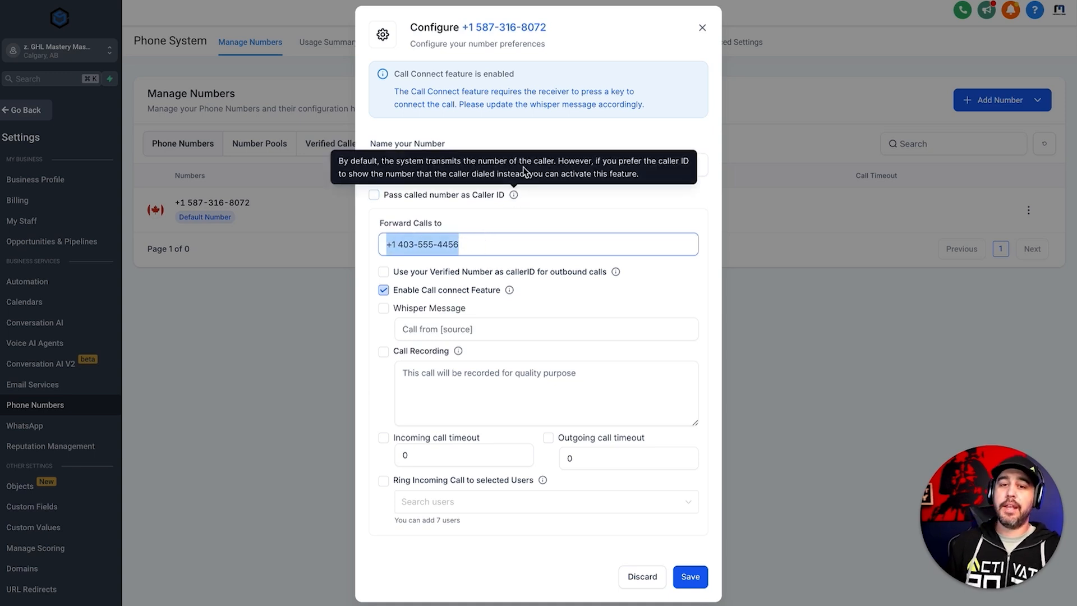
click(550, 26)
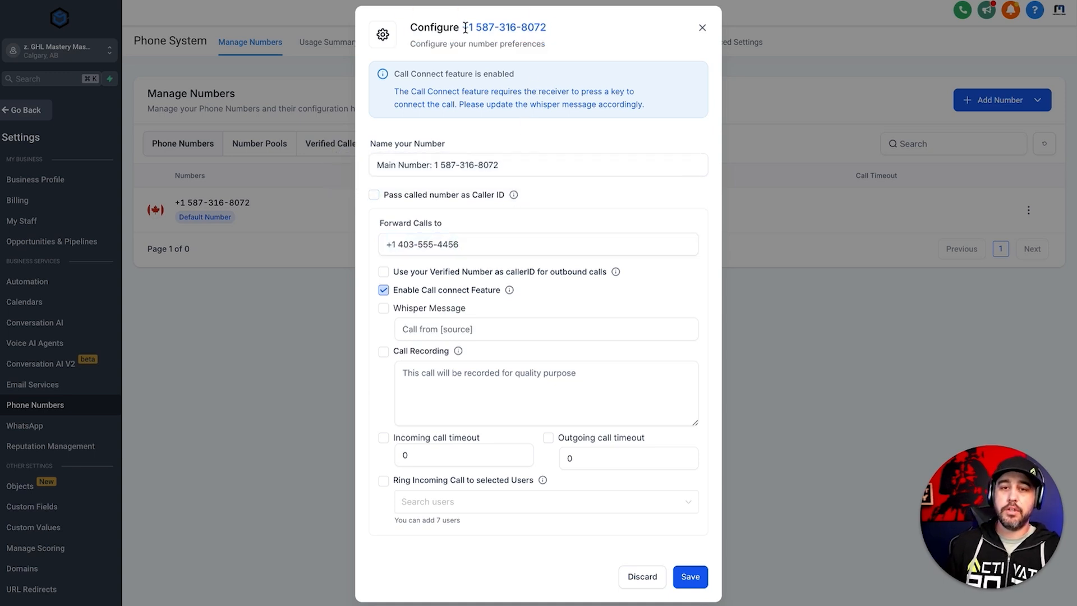
triple_click(471, 242)
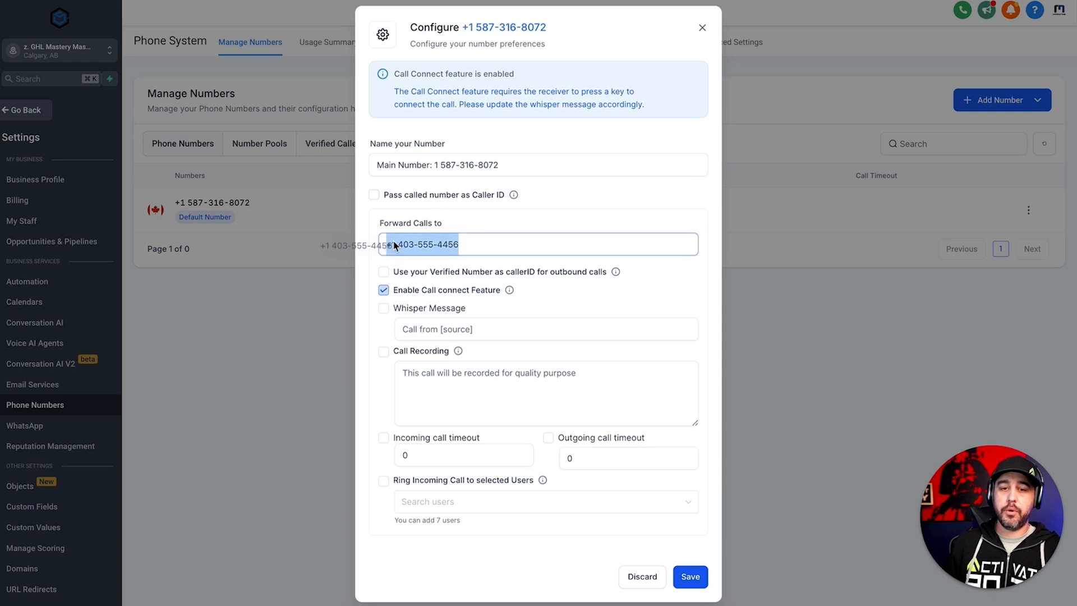
click(462, 228)
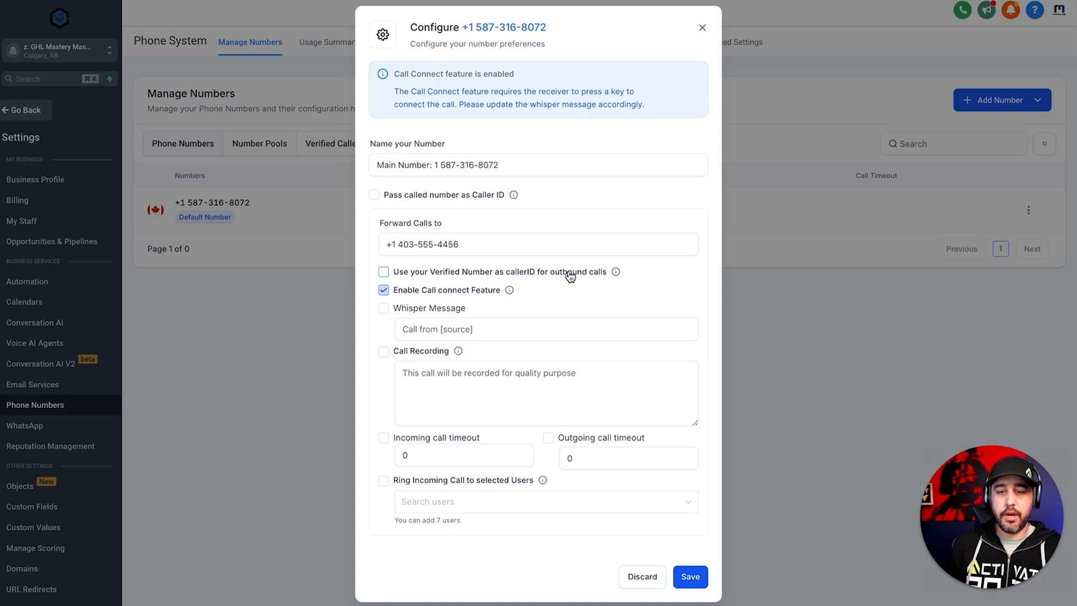
- Try the Use your Verified Number as callerID for outbound calls option, open its number list, and switch it back off
mouse_move(618, 278)
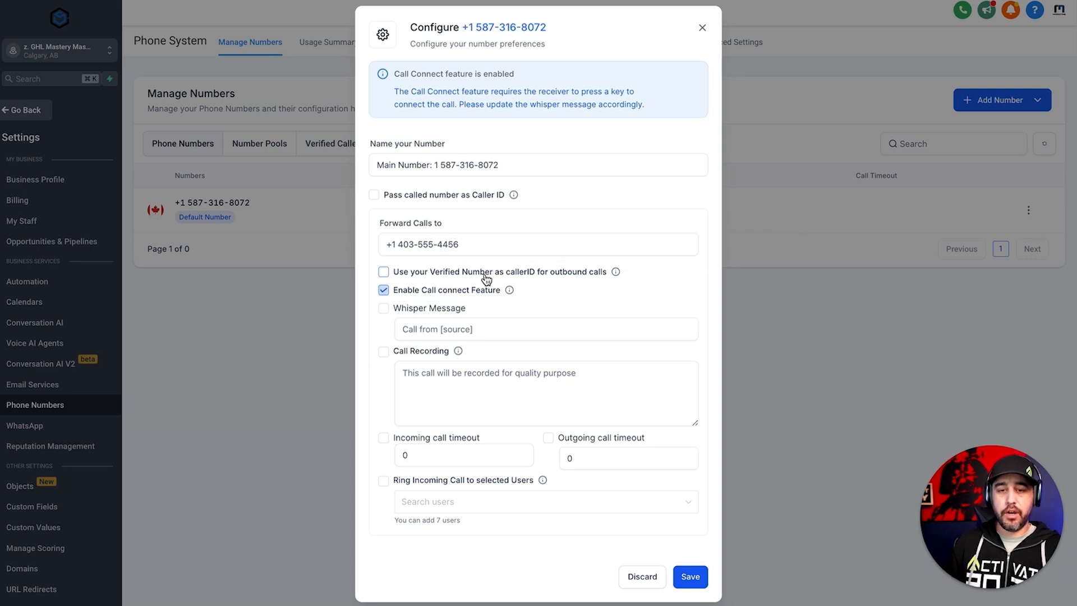
click(447, 274)
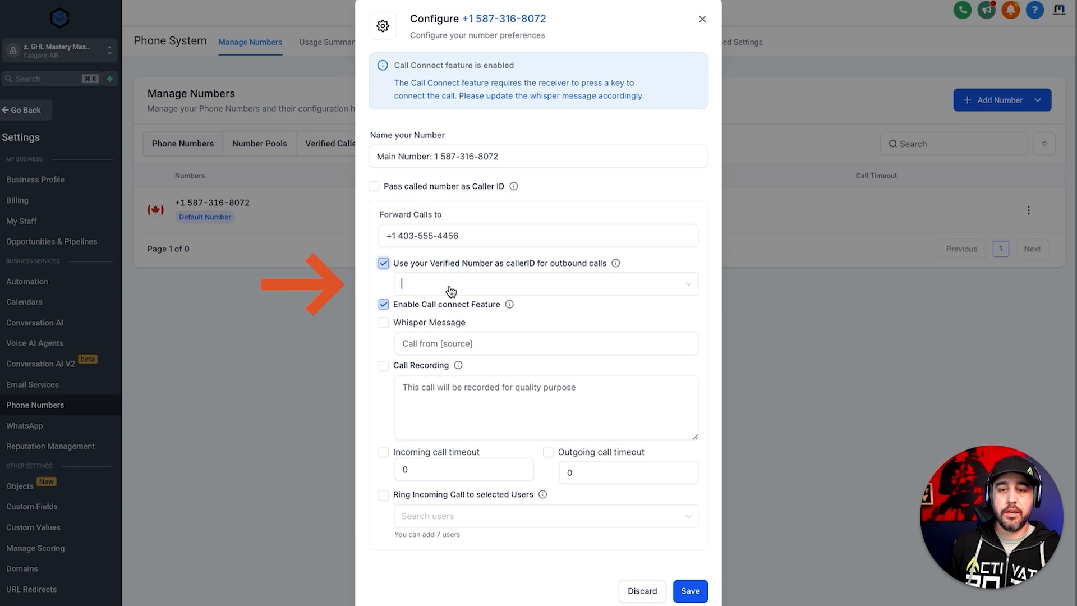
click(448, 281)
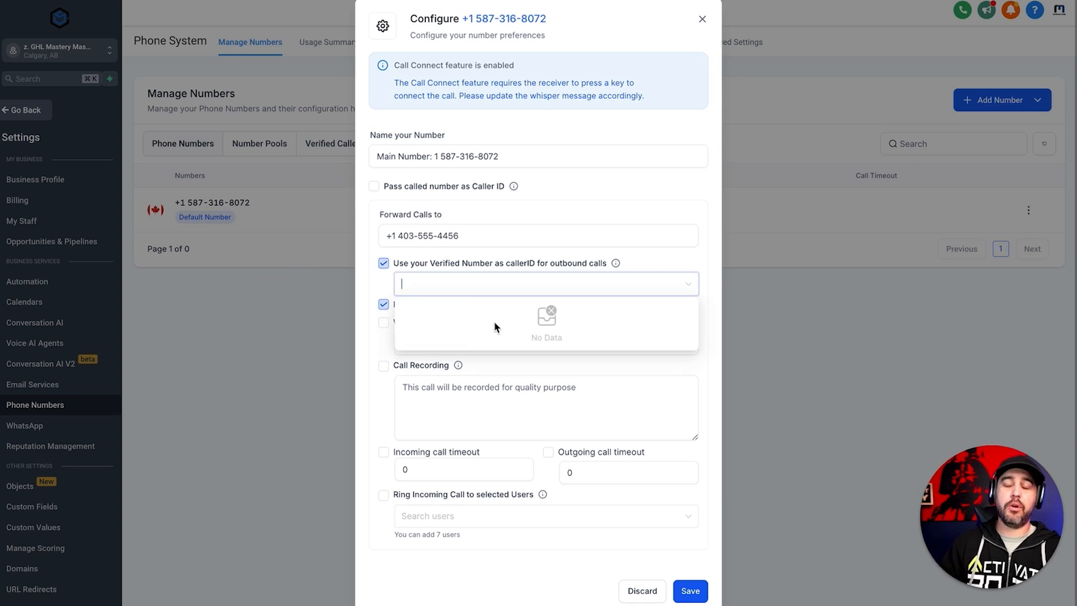
click(384, 264)
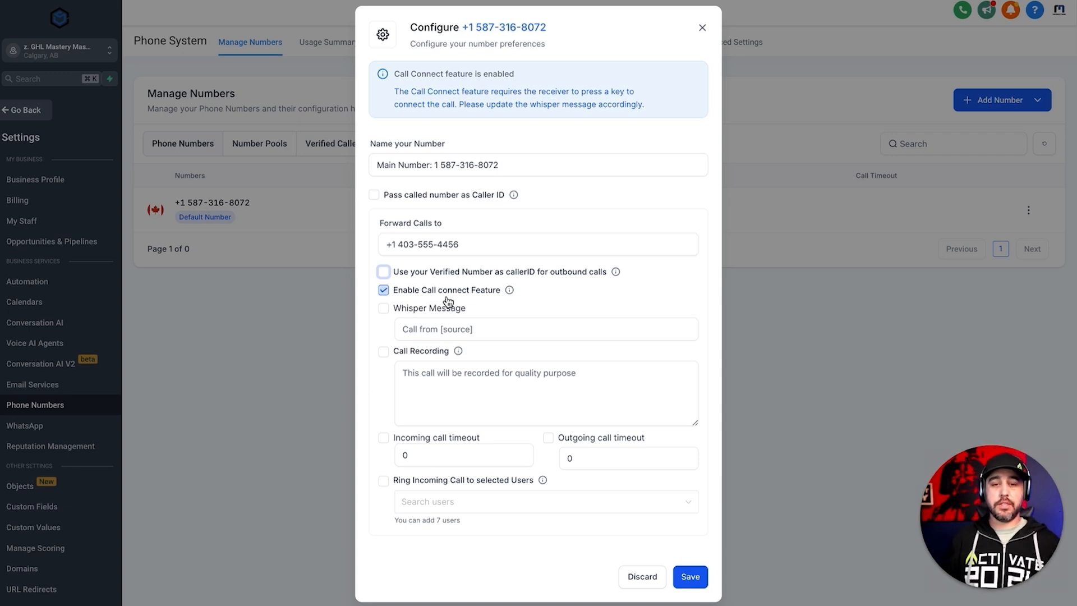
- Enable the Whisper Message and set its text to "{{contact.name}} Calling"
click(444, 309)
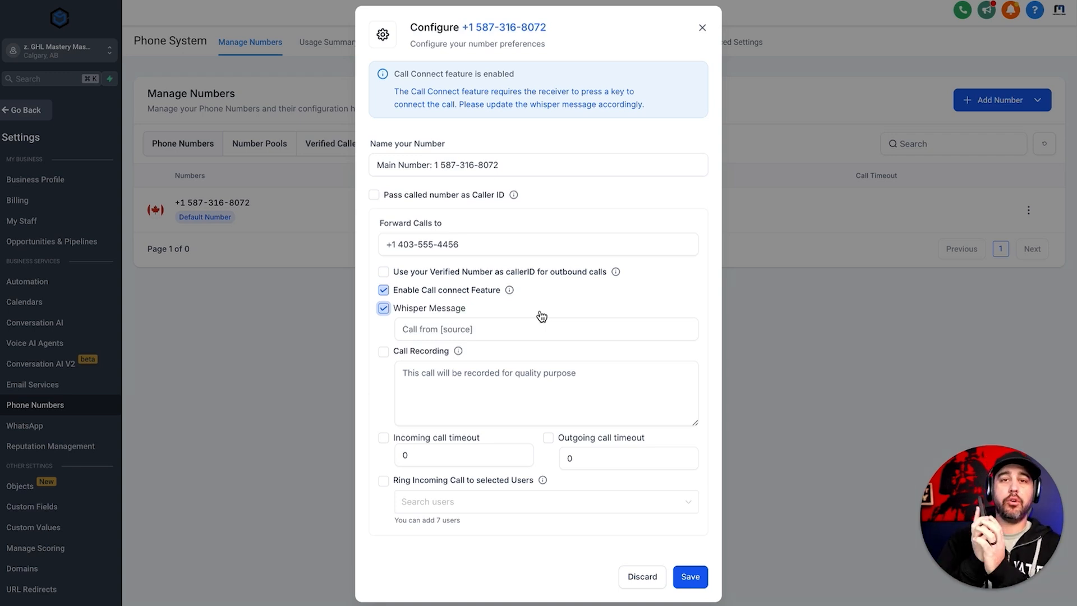
click(500, 326)
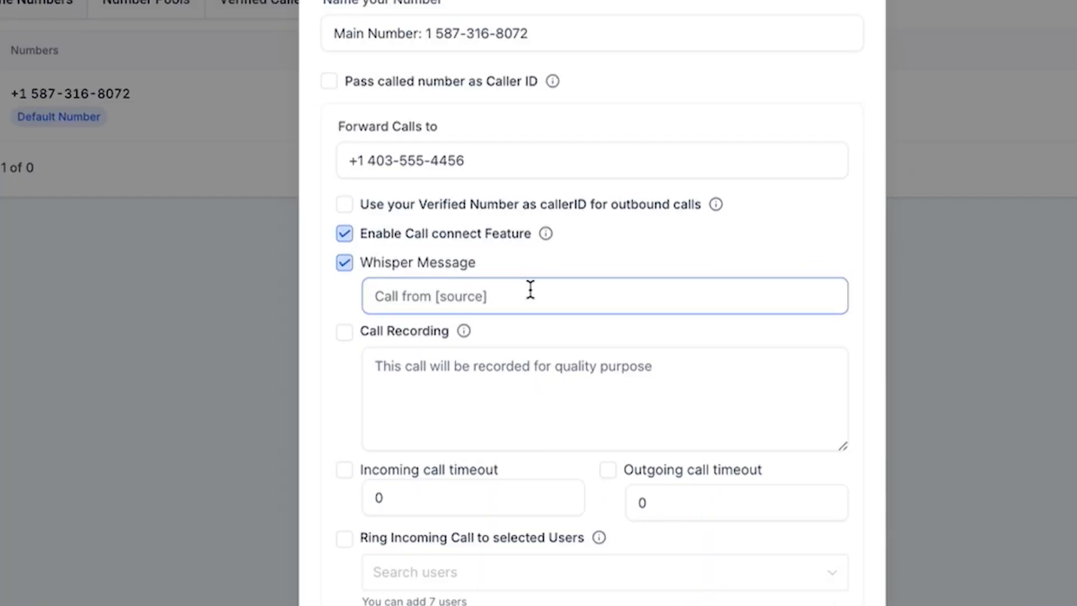
text({{contact.name}})
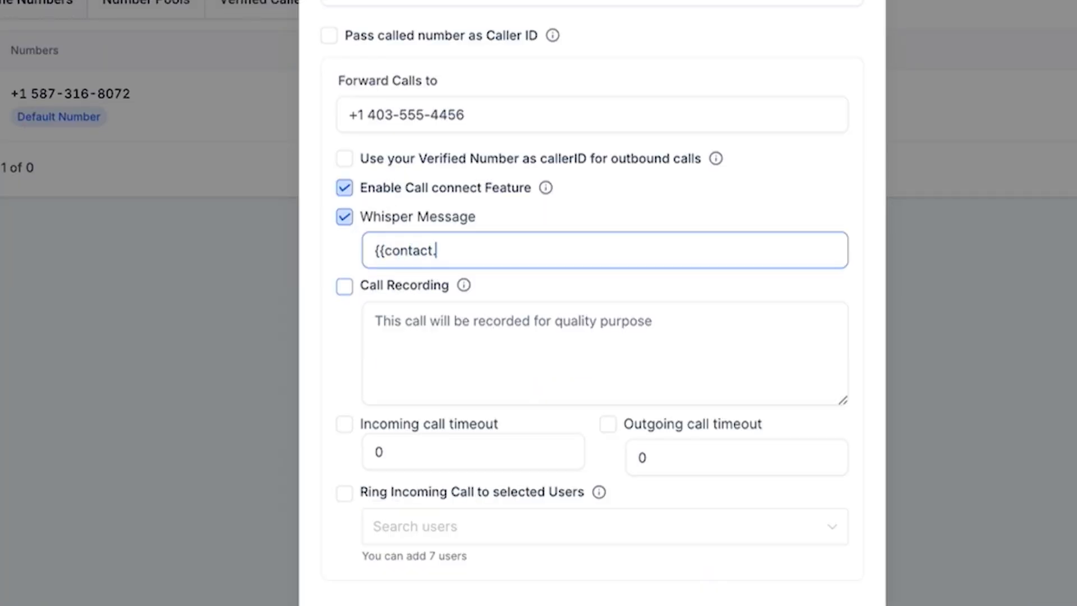
text( Call)
text(ing)
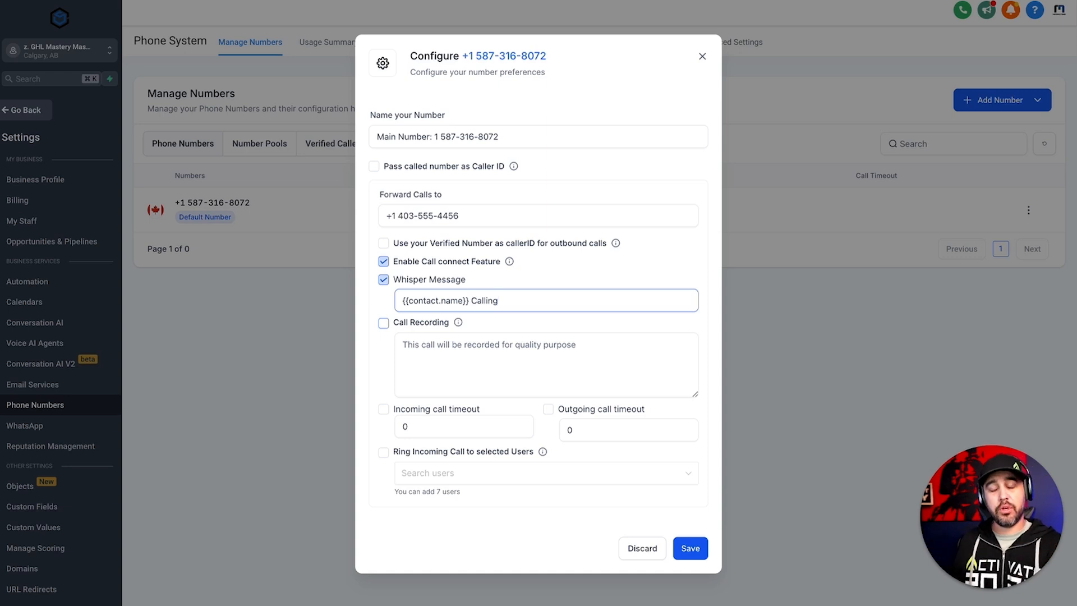
drag(477, 300, 403, 296)
click(527, 306)
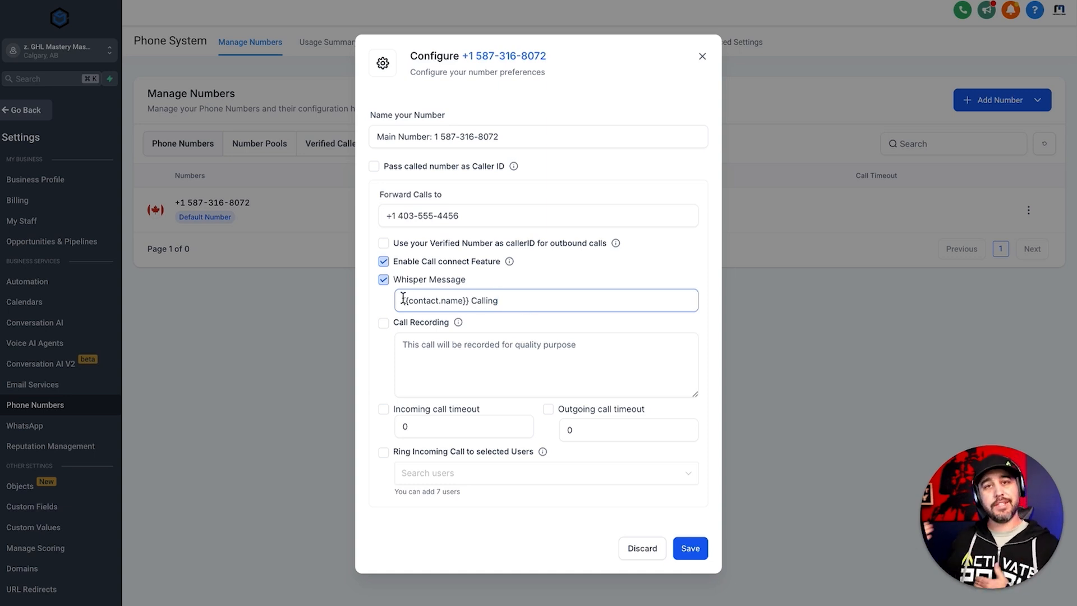
drag(403, 298, 508, 303)
click(509, 304)
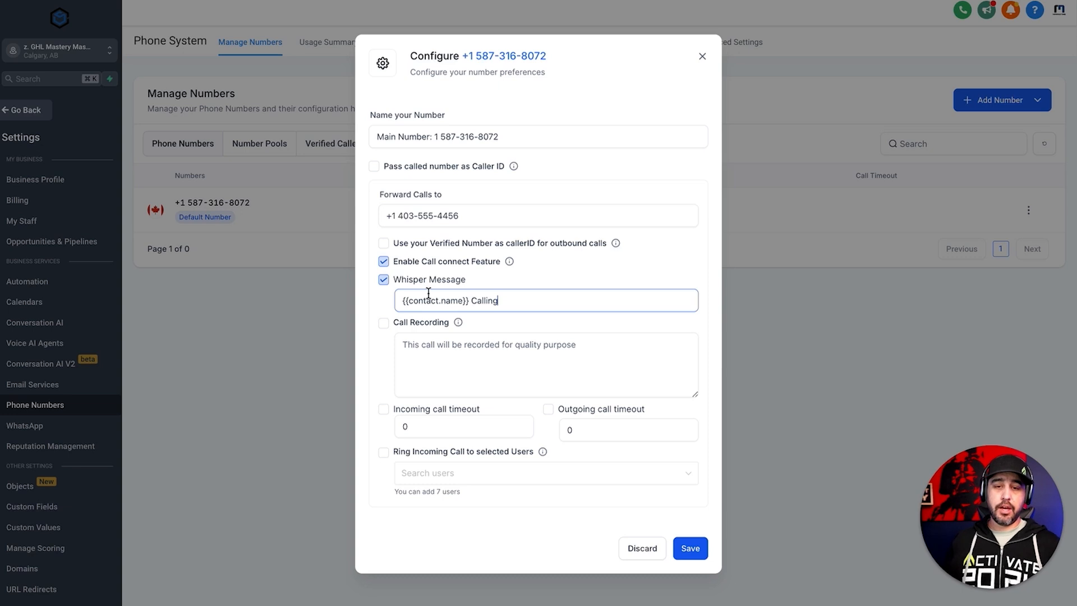
- Switch off the Whisper Message and enable Call Recording with a blank recording announcement
click(385, 280)
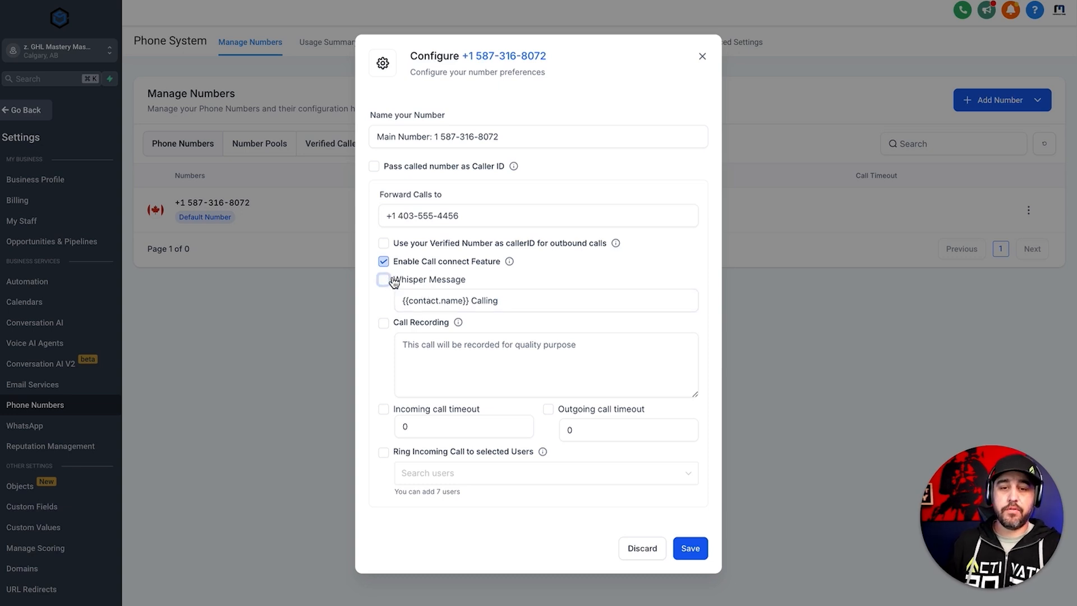
click(384, 324)
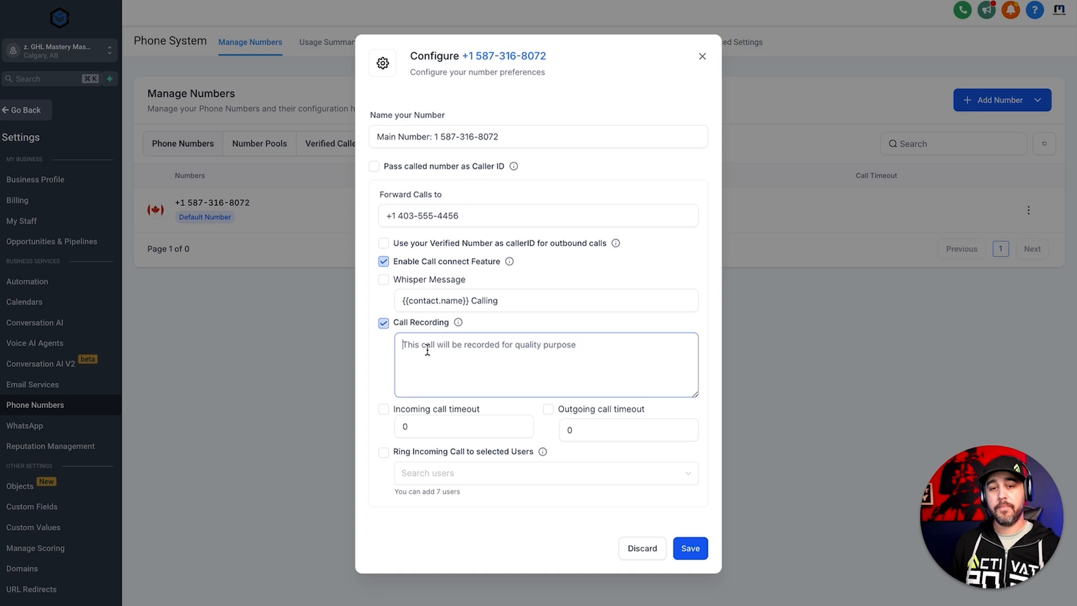
click(404, 344)
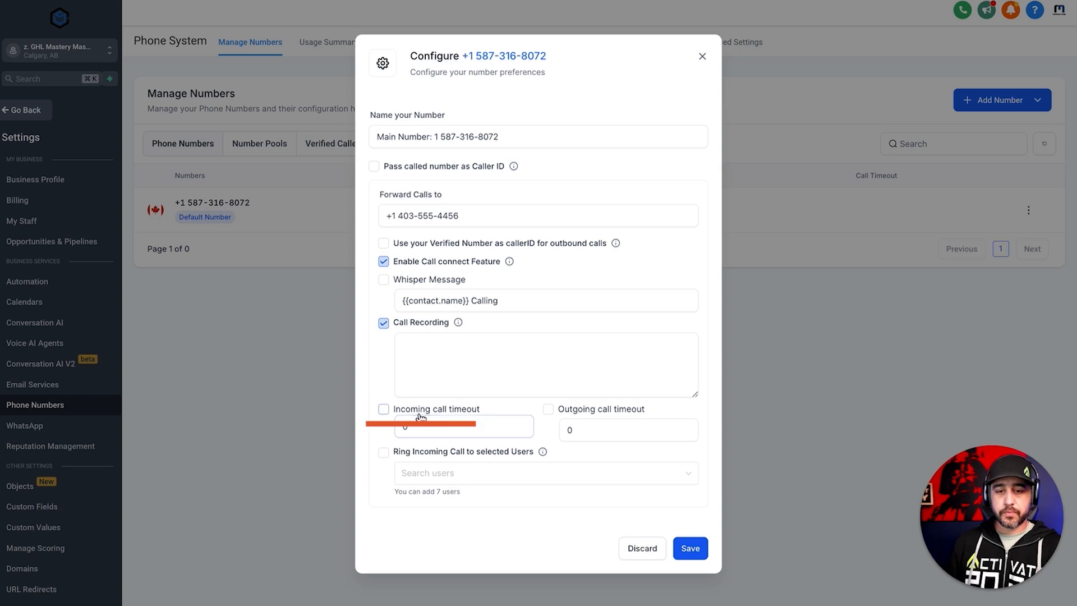
- Enable the Incoming call timeout and set it to 20
click(437, 429)
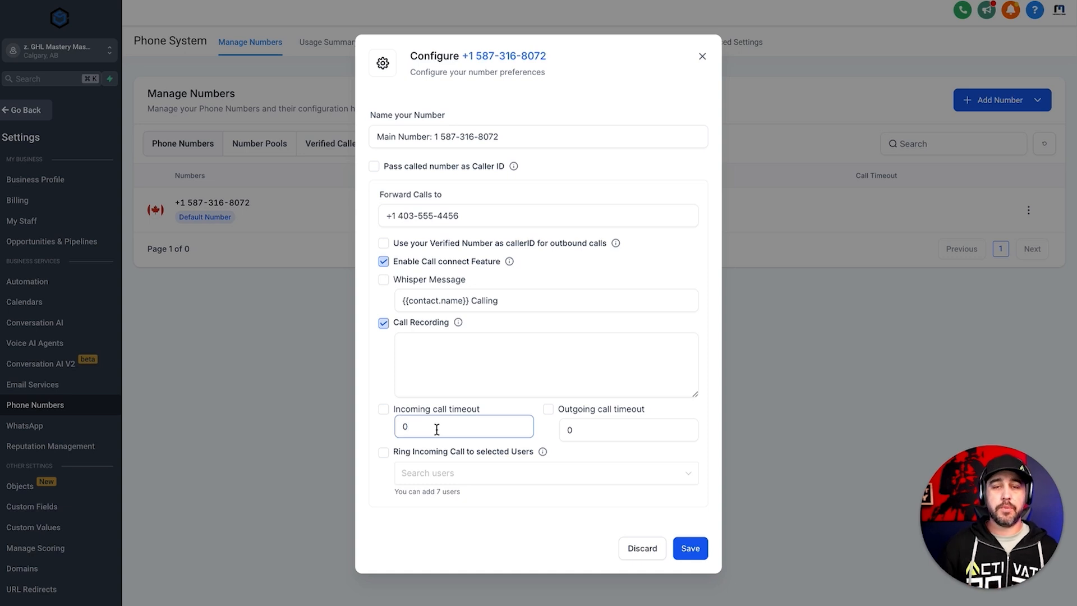
click(384, 409)
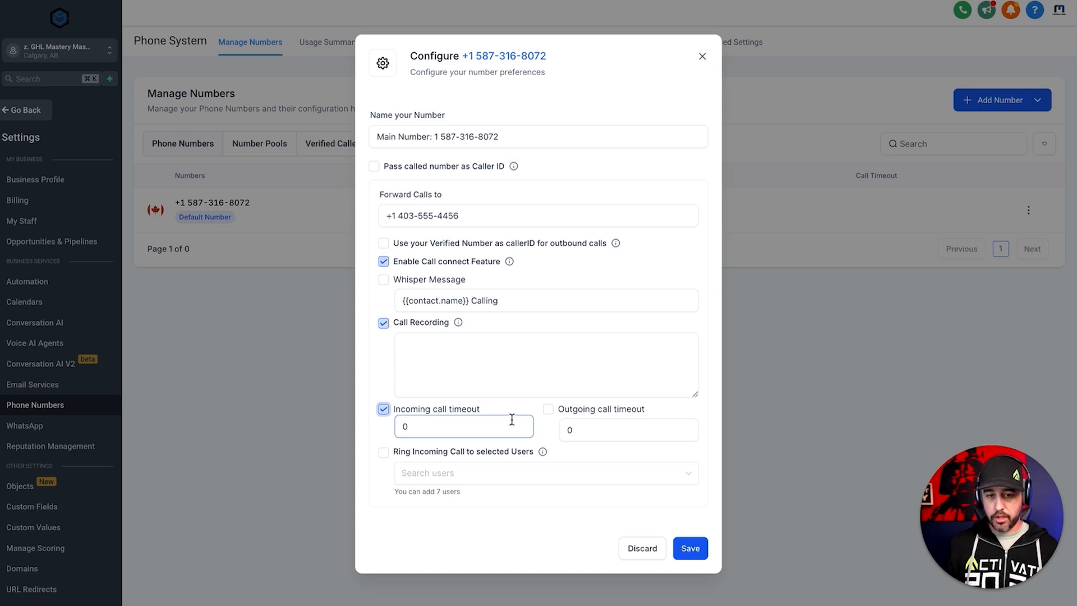
key(BackSpace)
text(20)
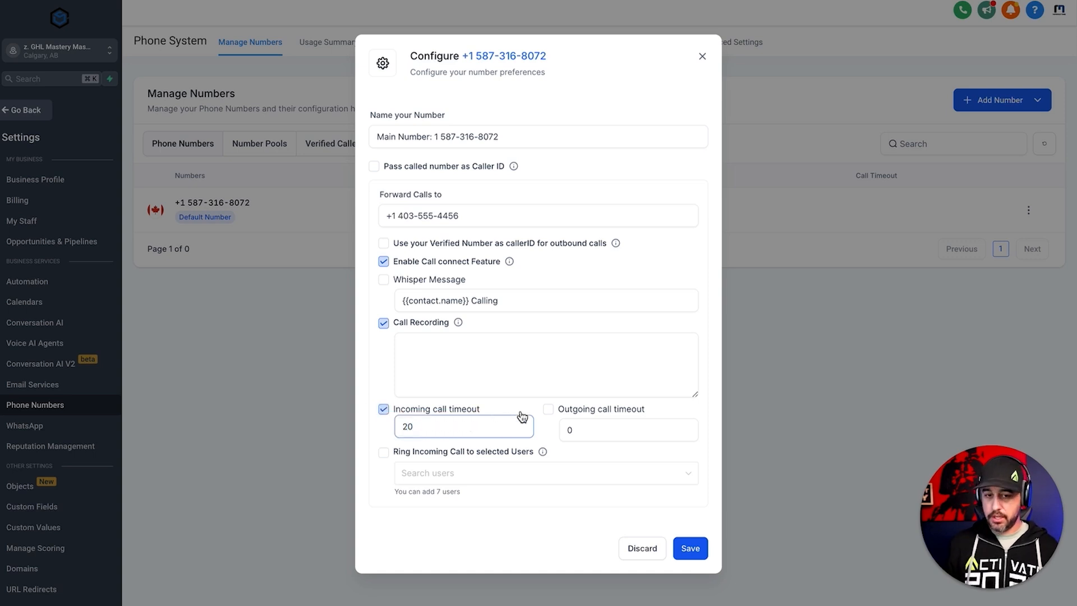
click(513, 413)
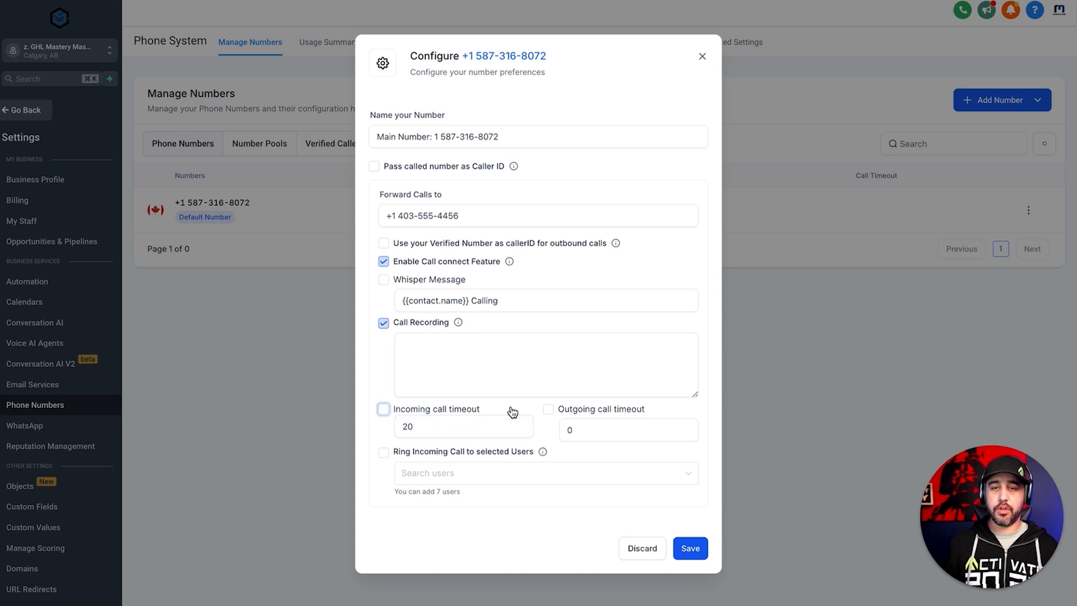
click(512, 413)
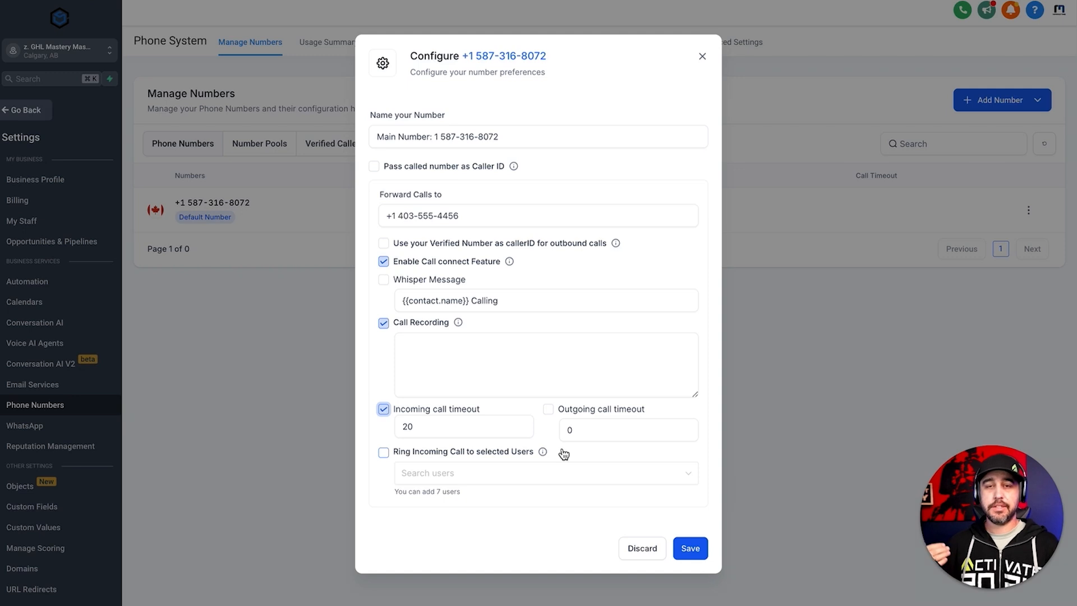
- Try the Outgoing call timeout option by switching it on and back off
click(548, 410)
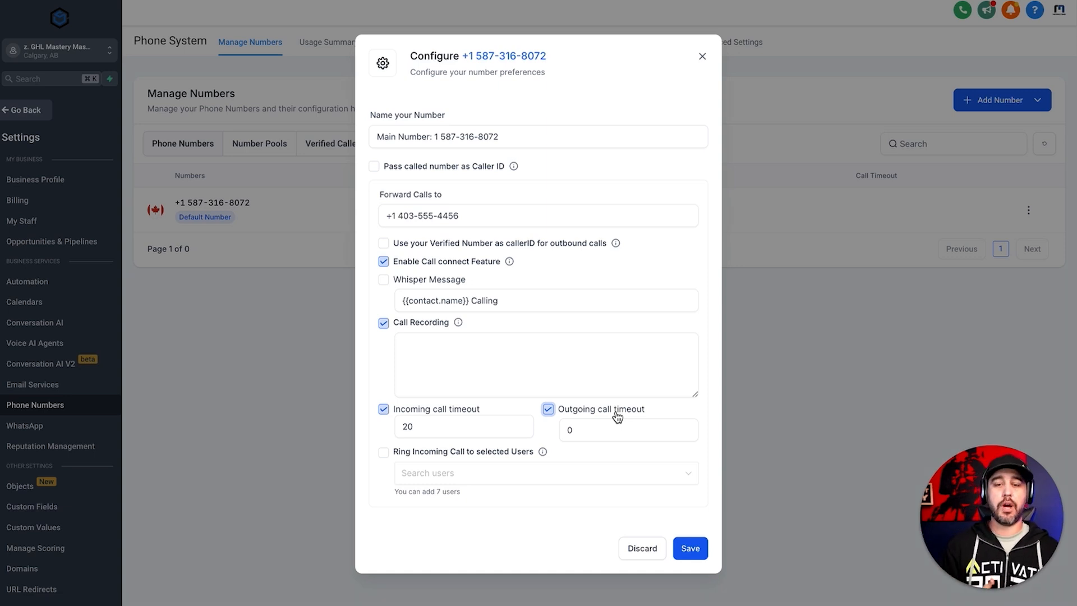
click(600, 433)
click(548, 410)
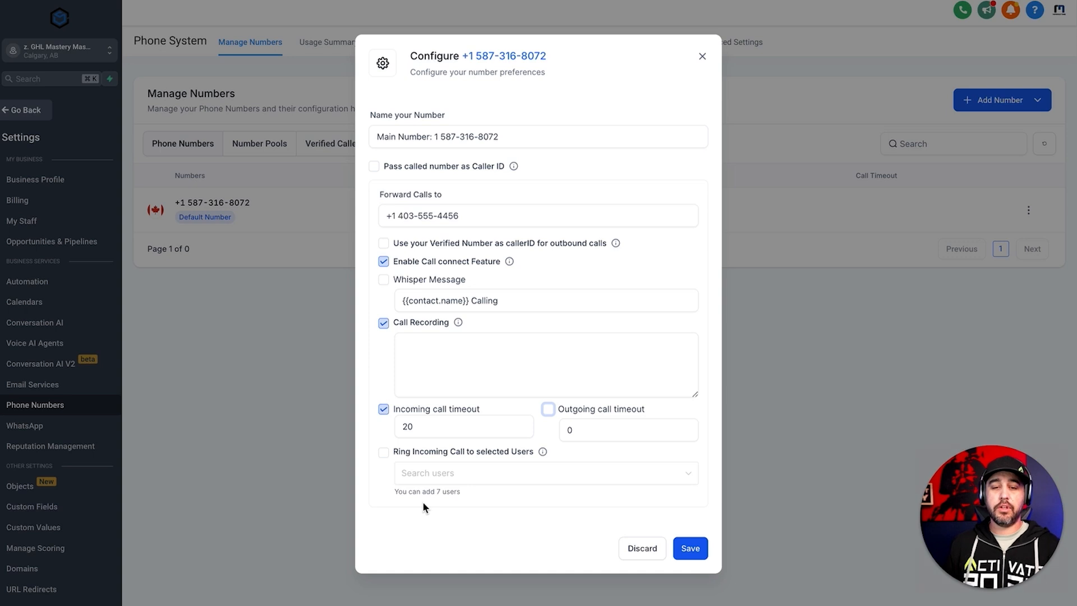
- Switch on Ring Incoming Call to selected Users, open its user list, and clear the Forward Calls to number
click(384, 454)
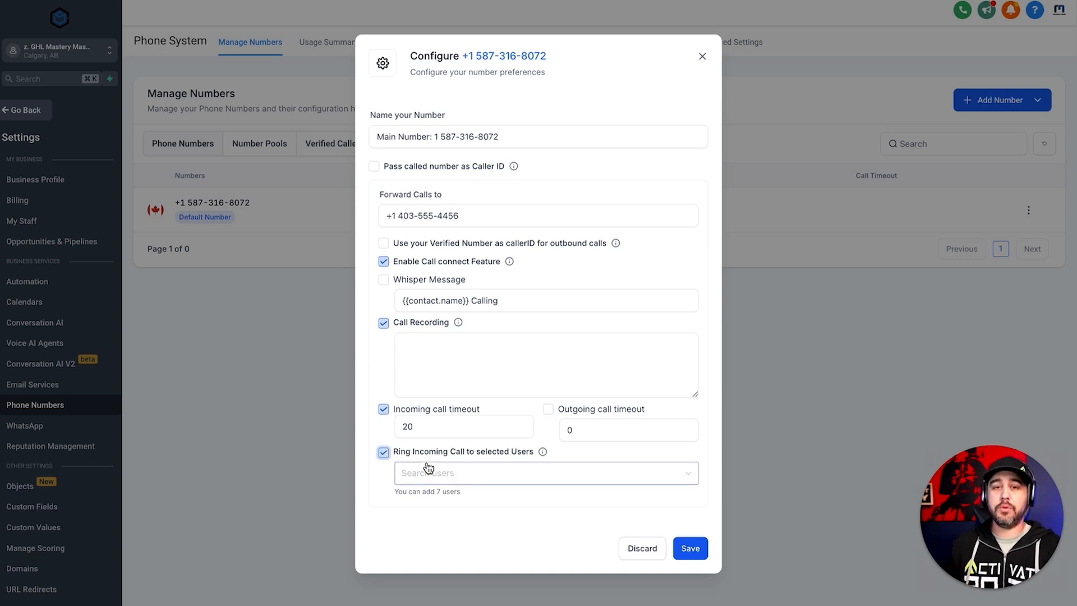
click(429, 470)
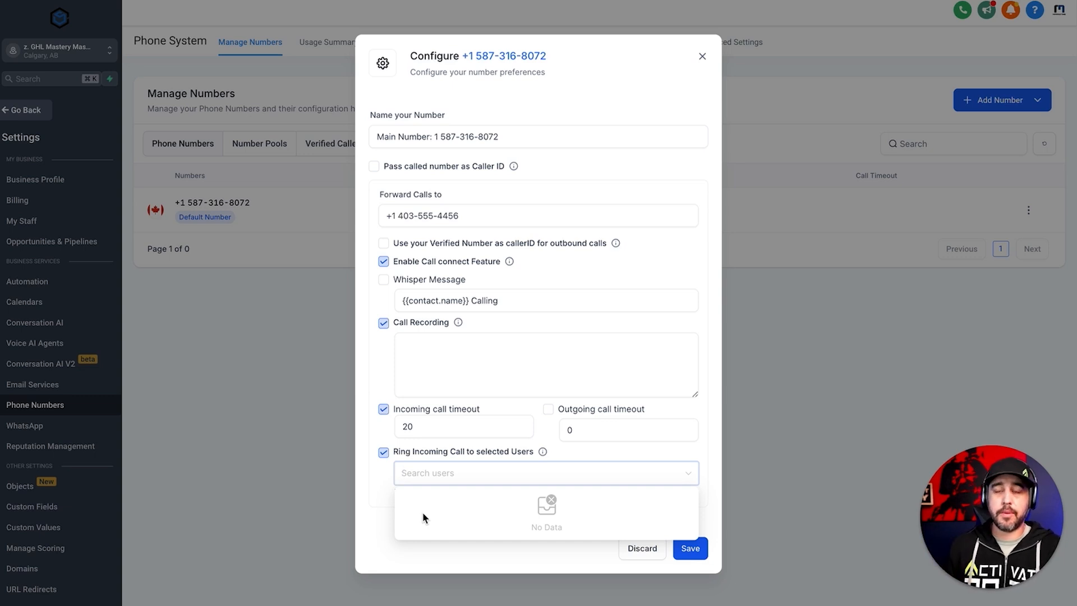
drag(483, 221, 377, 221)
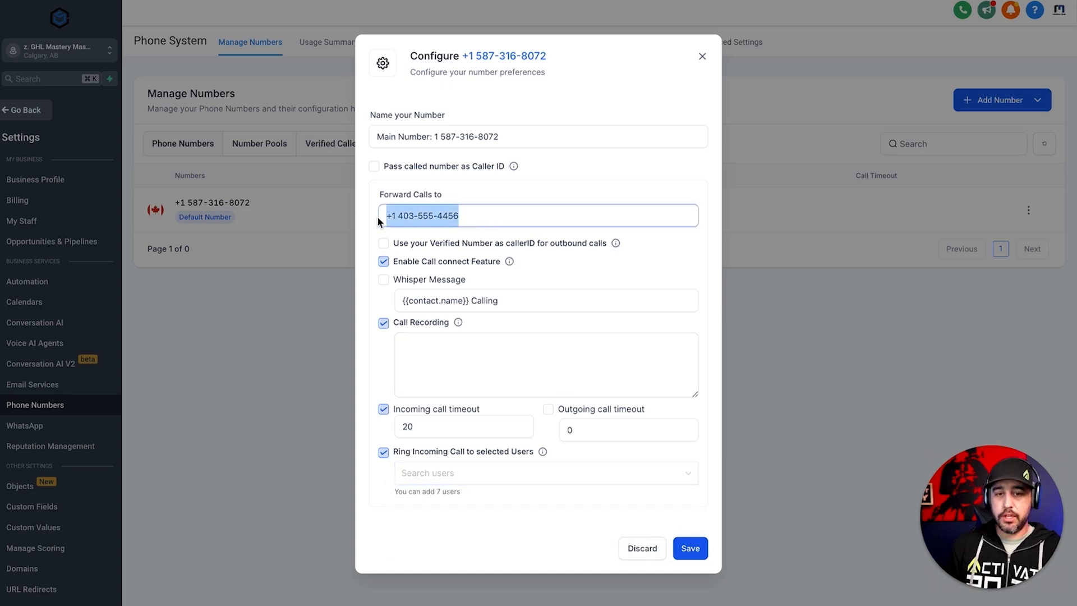
key(BackSpace)
click(465, 477)
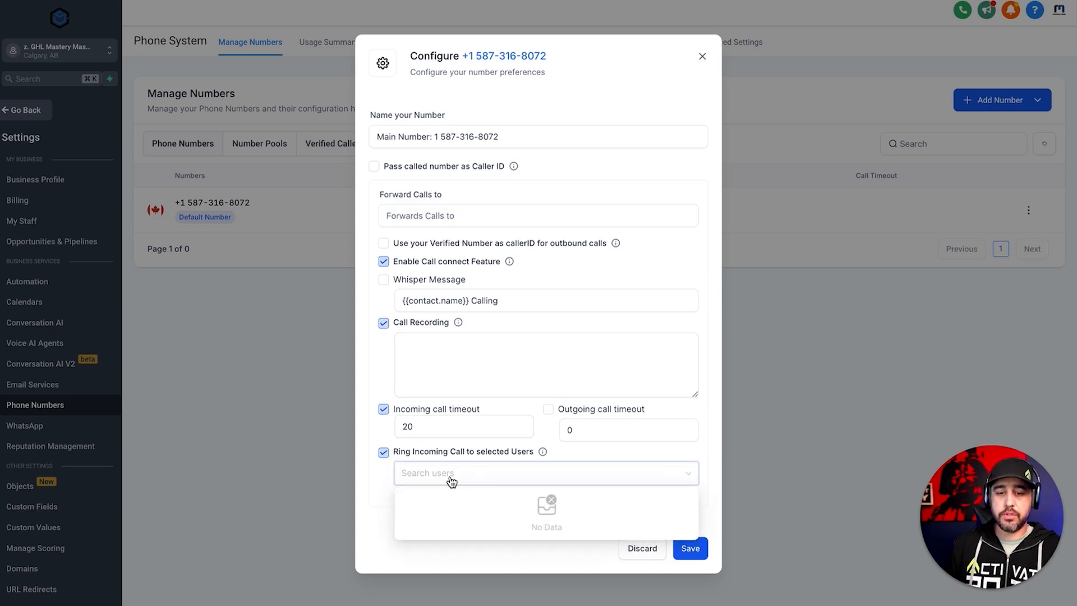
- Switch off Ring Incoming Call to selected Users and save the number's configuration
drag(382, 195, 481, 196)
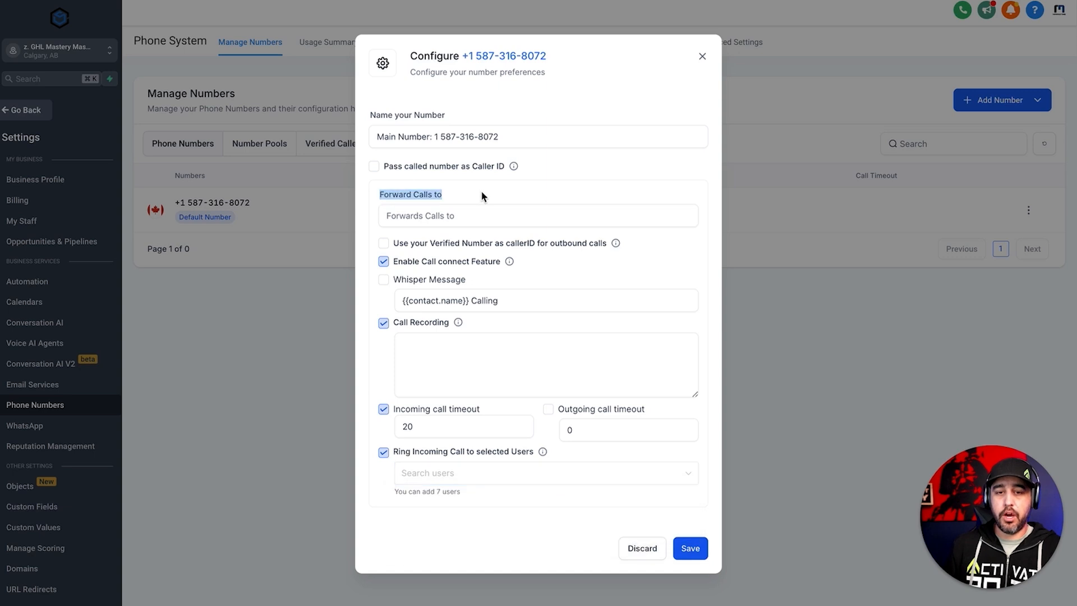
click(433, 481)
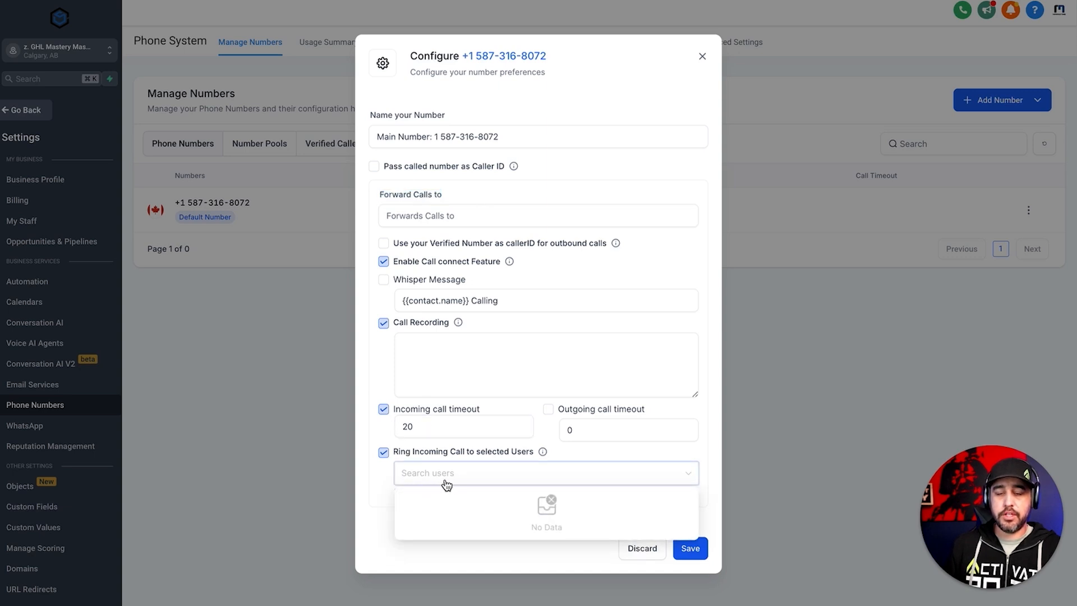
click(385, 455)
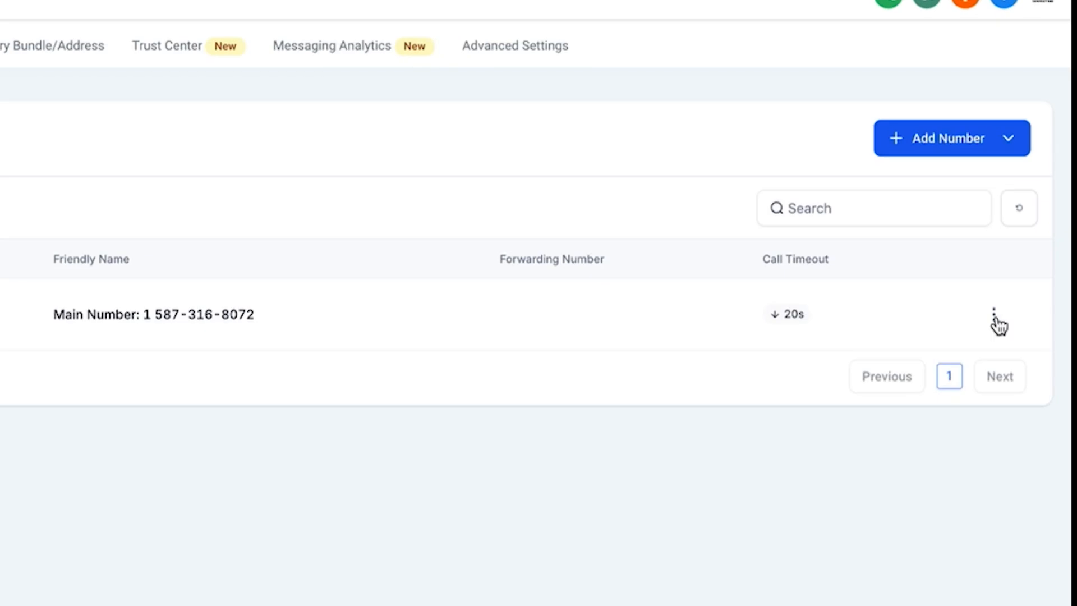
- Reopen the purchased number's configuration for editing, with the empty Forward Calls to field active
click(995, 317)
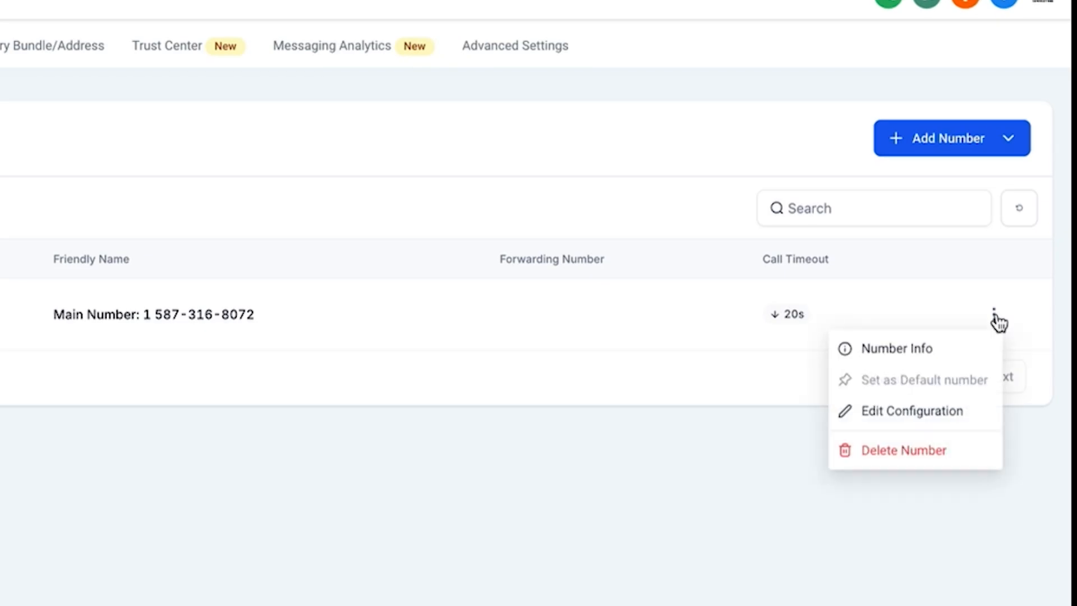
click(929, 410)
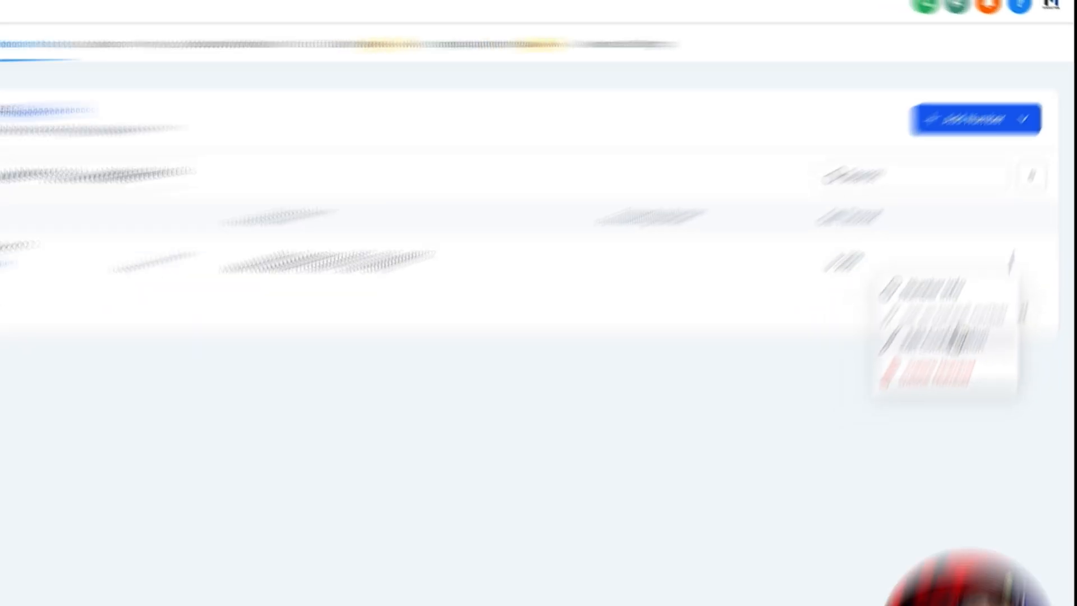
click(422, 214)
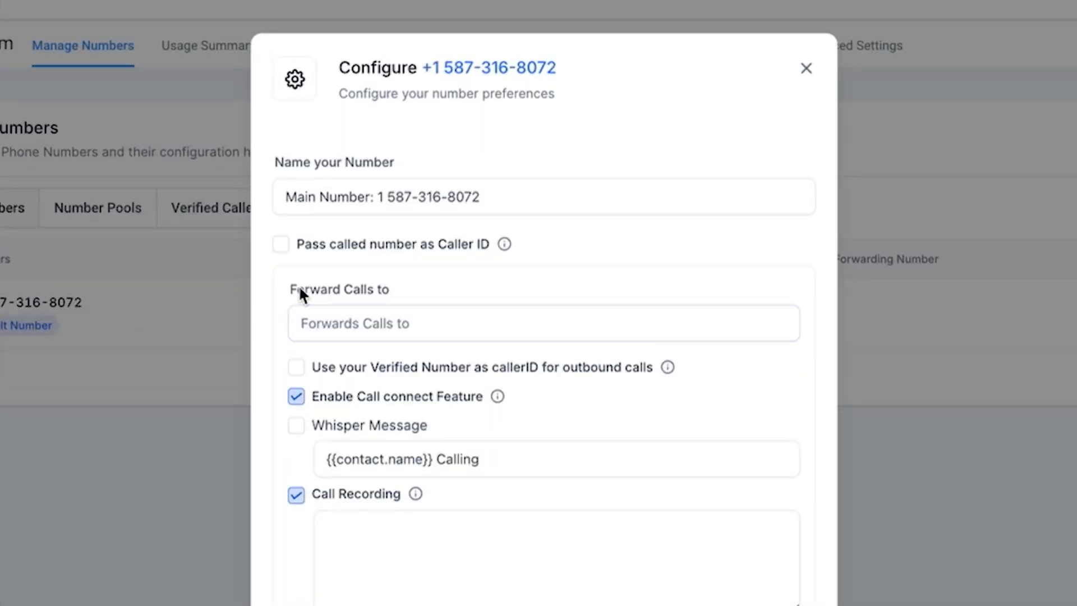
drag(386, 195, 472, 195)
click(467, 206)
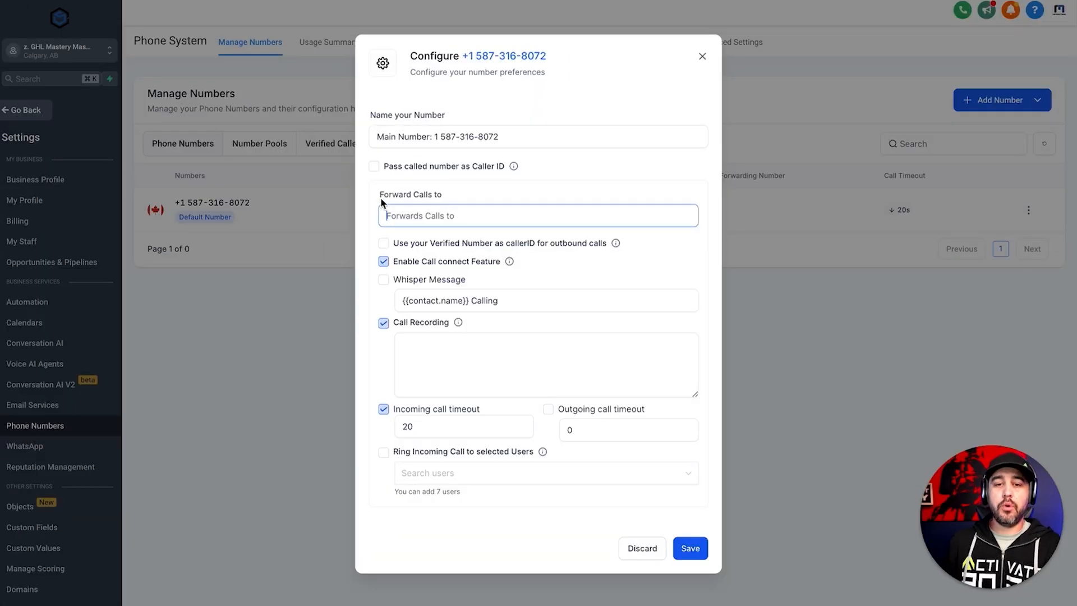
drag(381, 197, 451, 202)
click(452, 202)
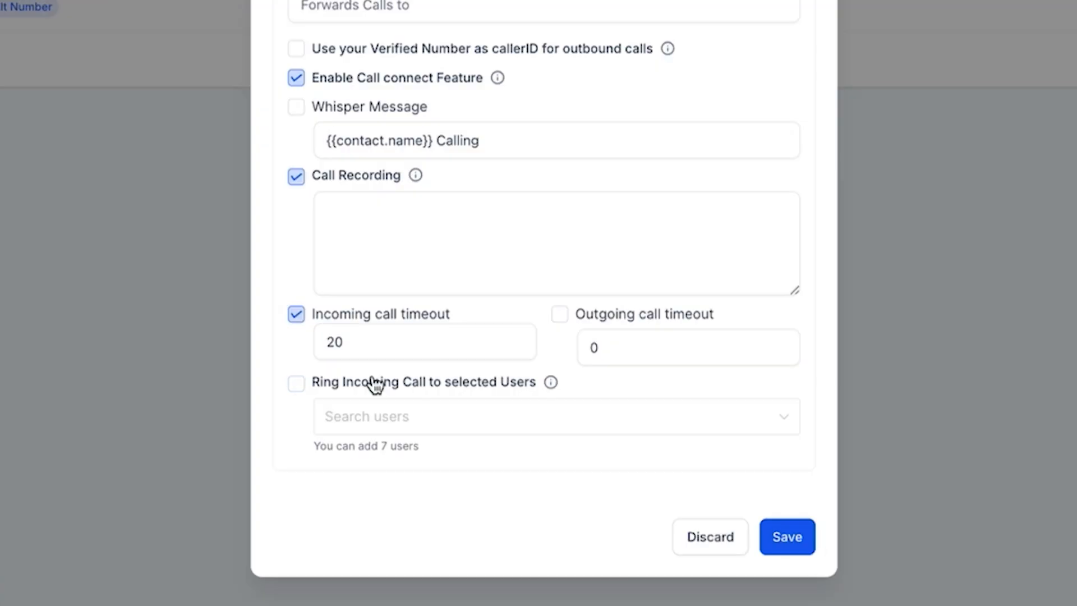
- Try Ring Incoming Call to selected Users by switching it on and adding a staff member
click(383, 453)
click(361, 431)
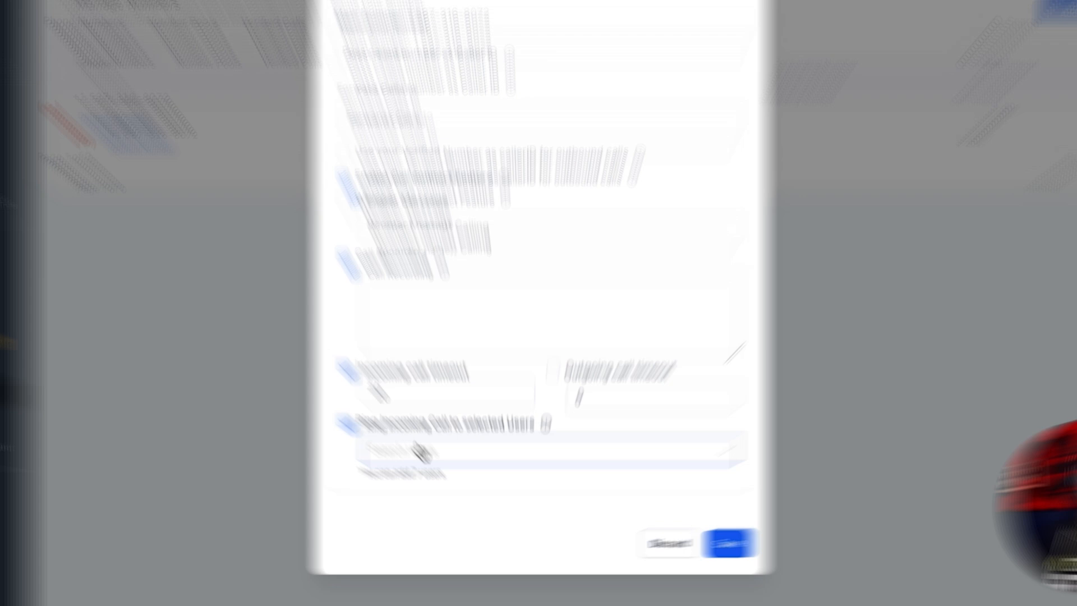
click(442, 475)
click(439, 502)
click(270, 452)
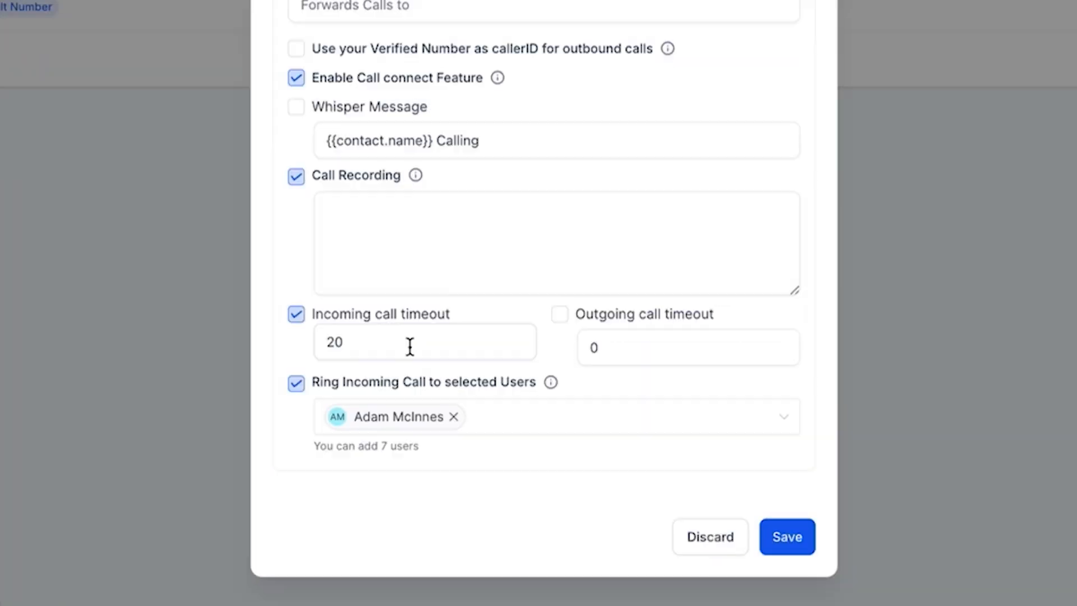
- Switch off Ring Incoming Call to selected Users, remove the added user, and save the number's configuration
click(385, 454)
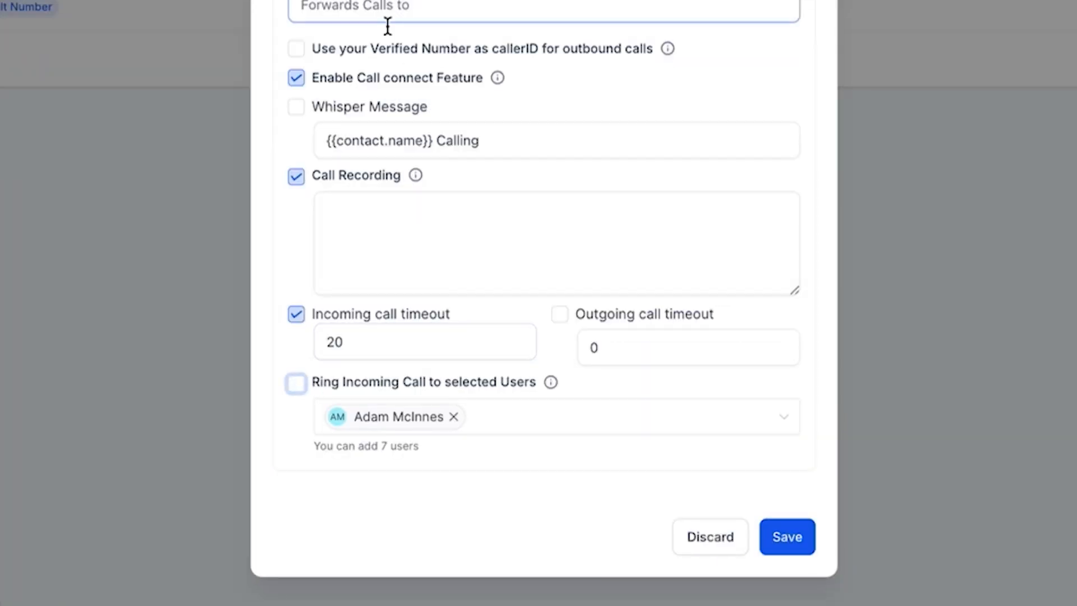
click(453, 418)
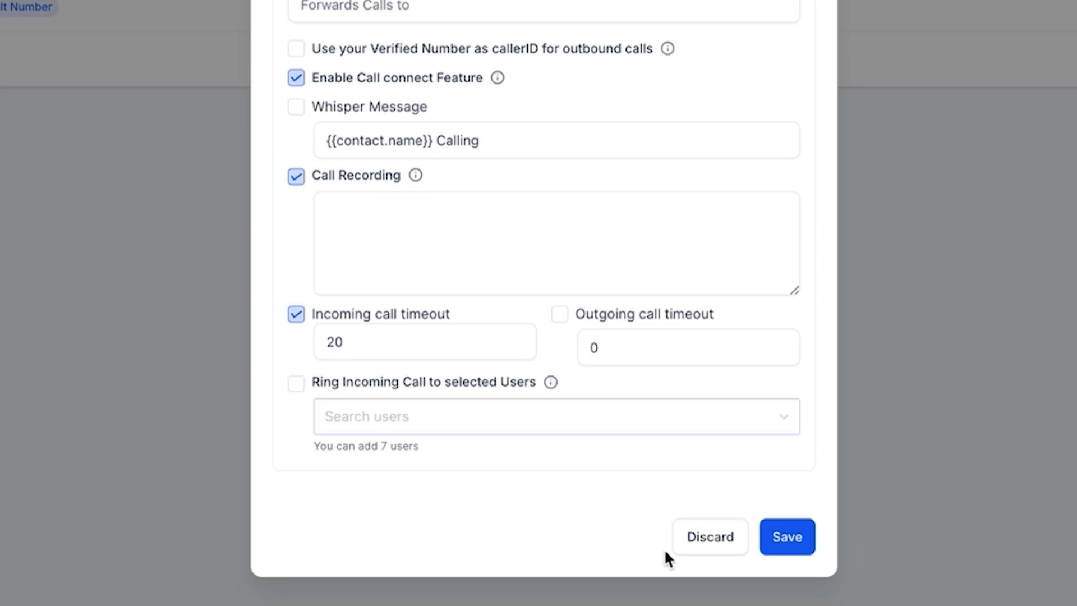
click(789, 549)
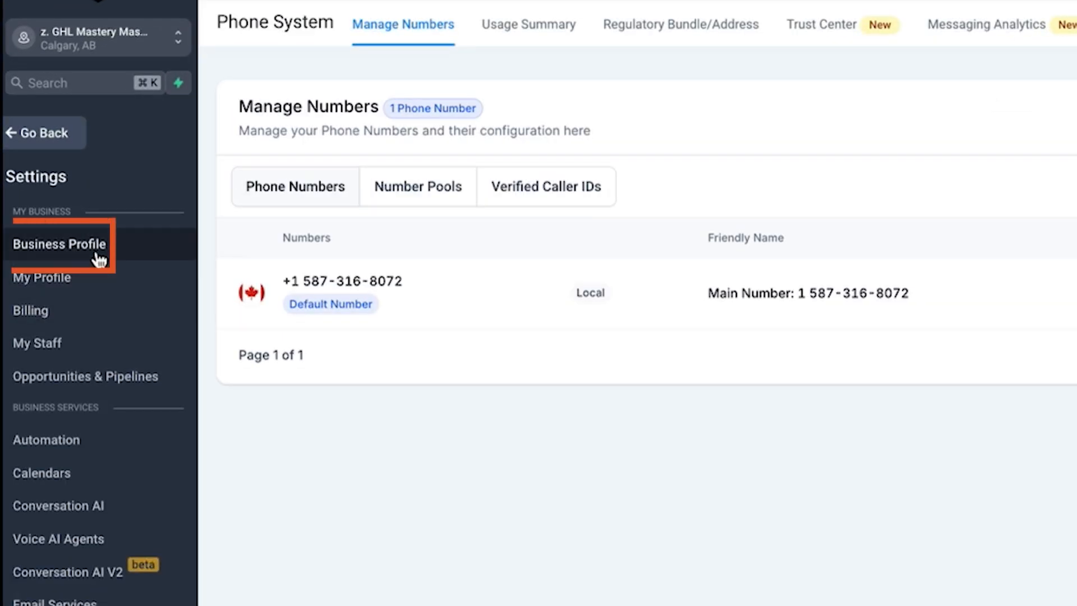
- Examine the Business Phone field in the Business Profile settings, and return to the phone numbers list
click(57, 183)
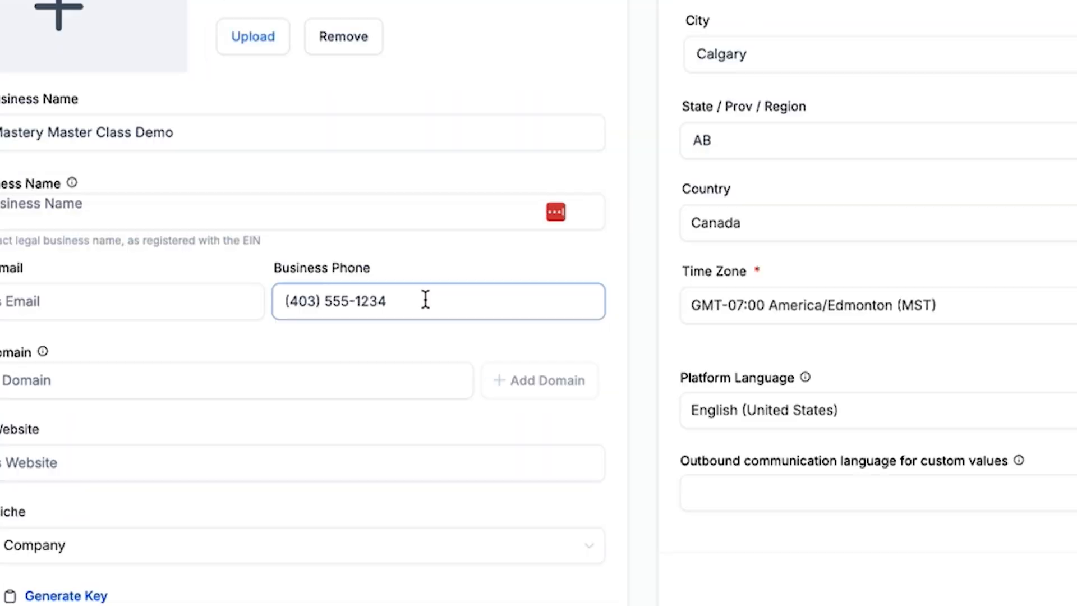
drag(425, 298, 282, 302)
click(395, 273)
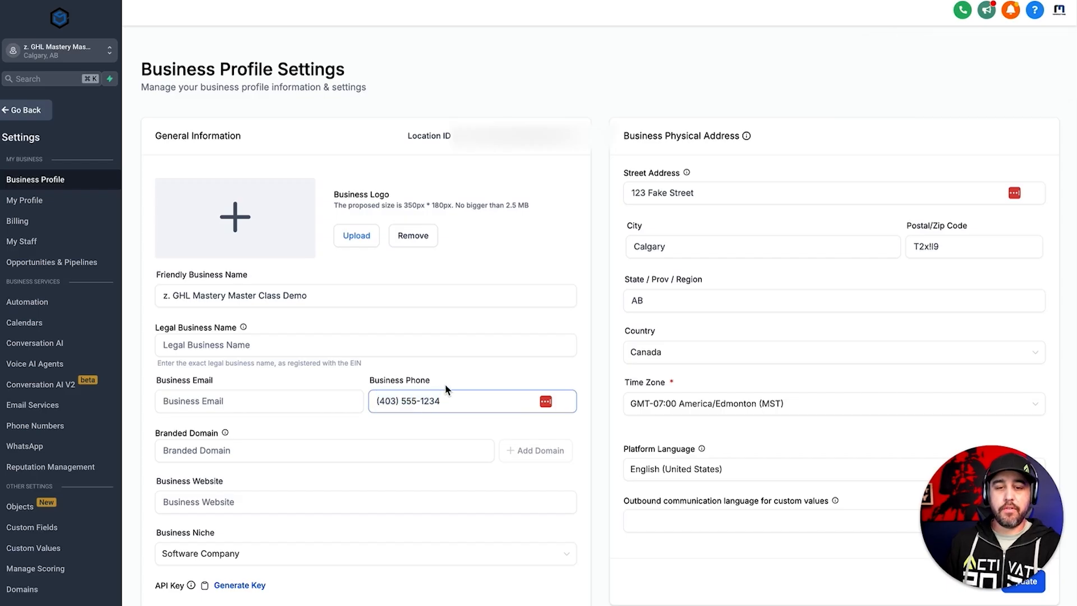
click(445, 384)
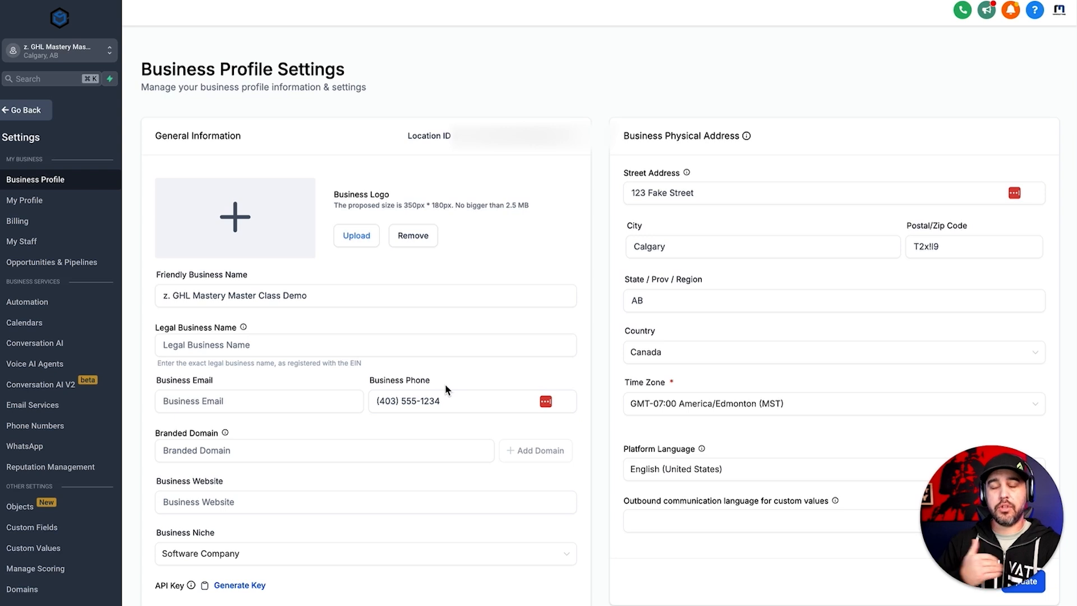
drag(441, 402, 372, 400)
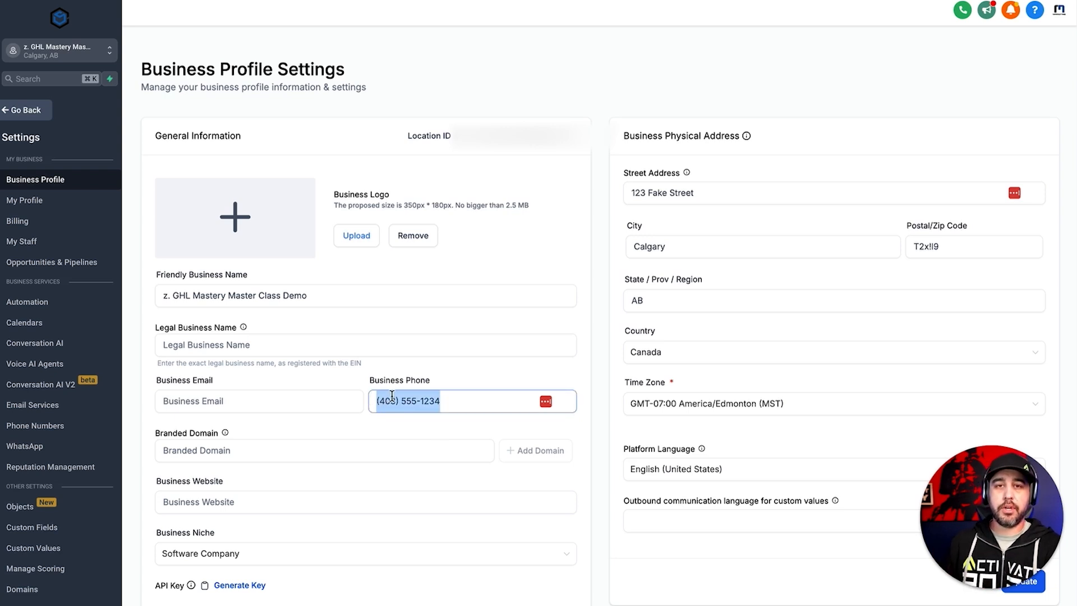
click(404, 383)
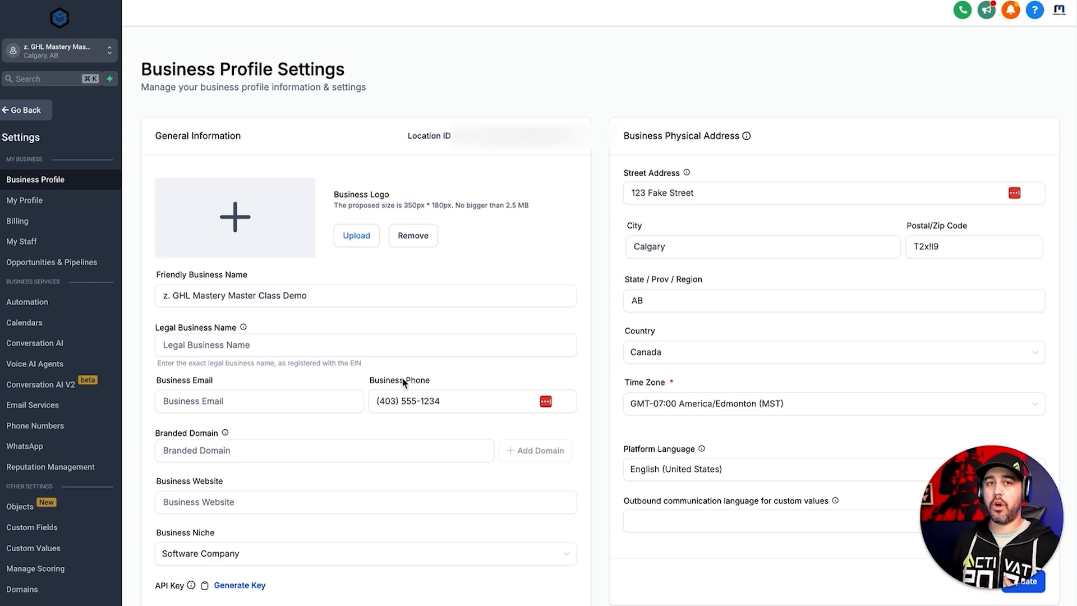
drag(441, 402, 373, 400)
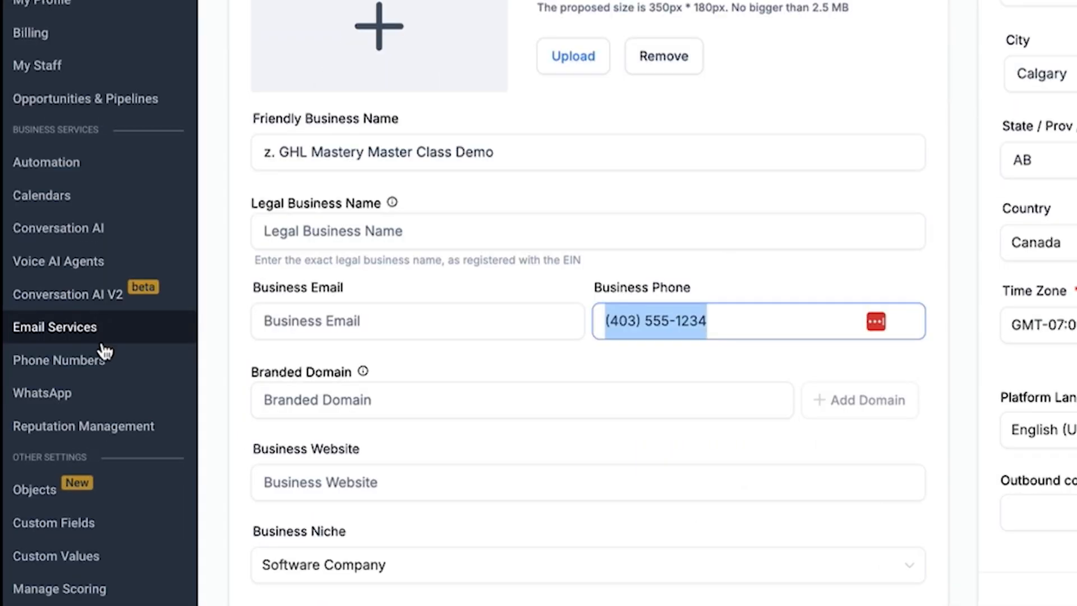
click(104, 352)
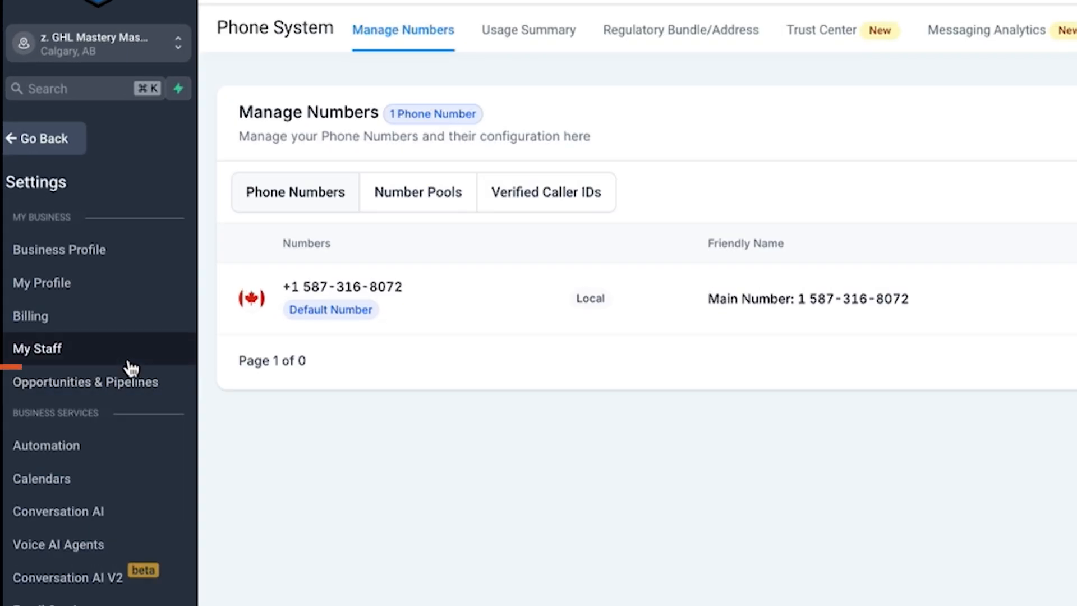
- Open the staff member's Call & Voicemail Settings for editing and select the purchased number as the Inbound Number
click(78, 247)
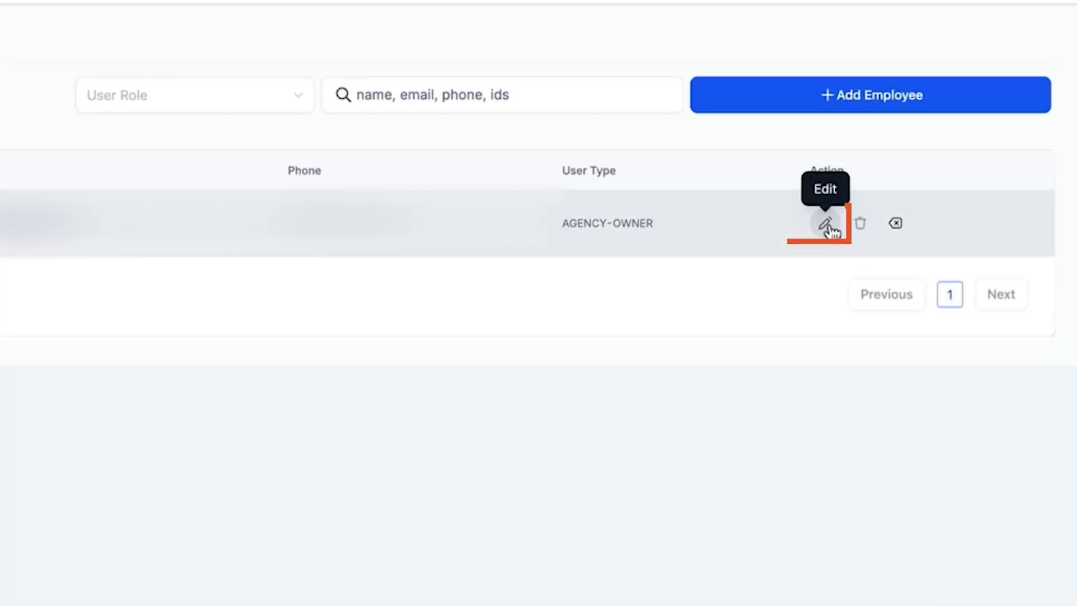
click(918, 163)
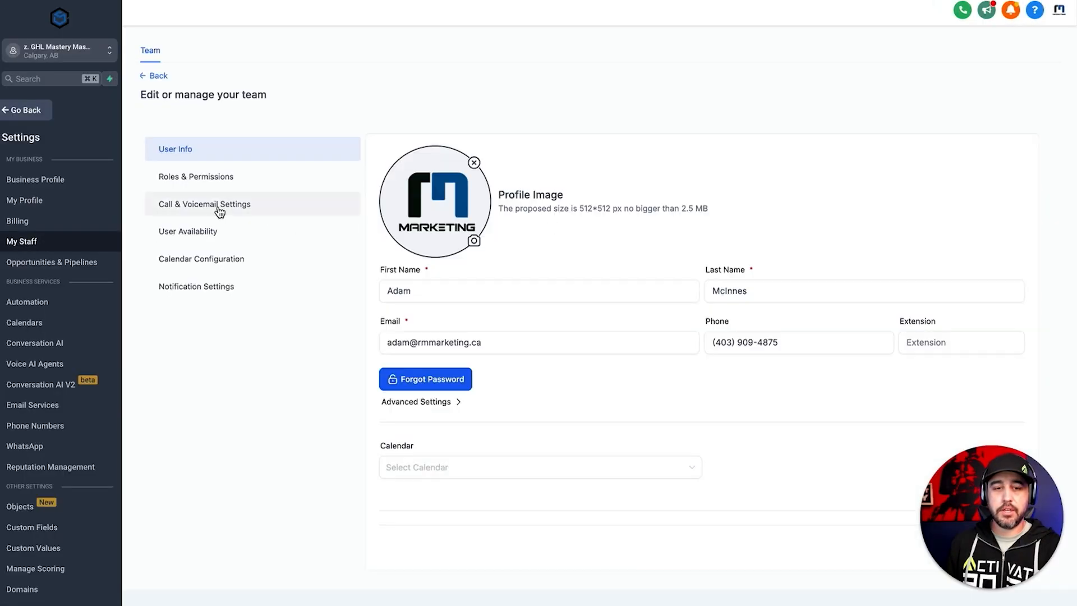
click(218, 208)
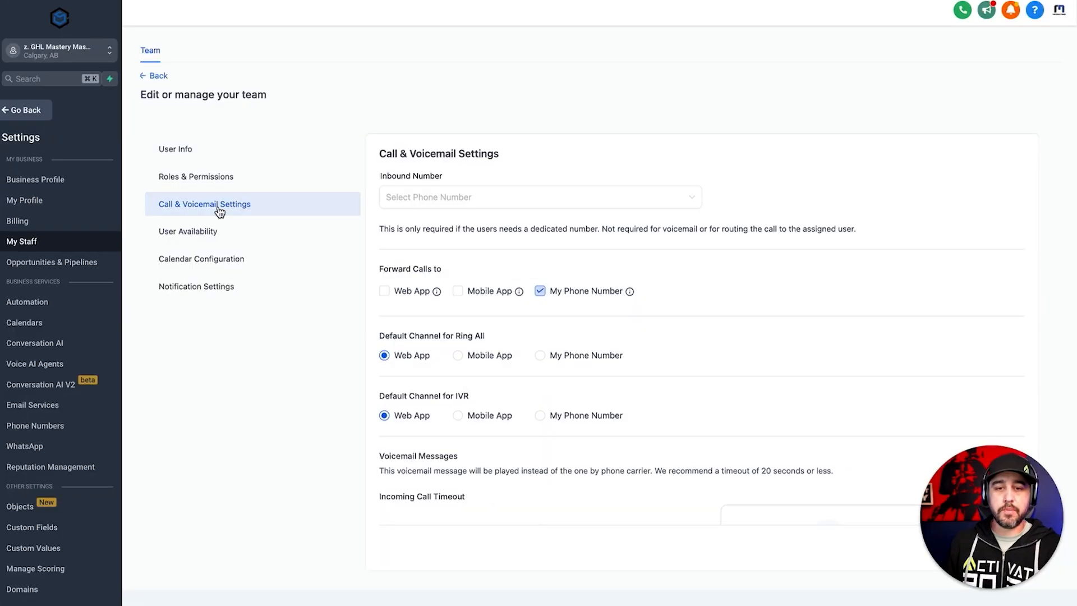
click(474, 207)
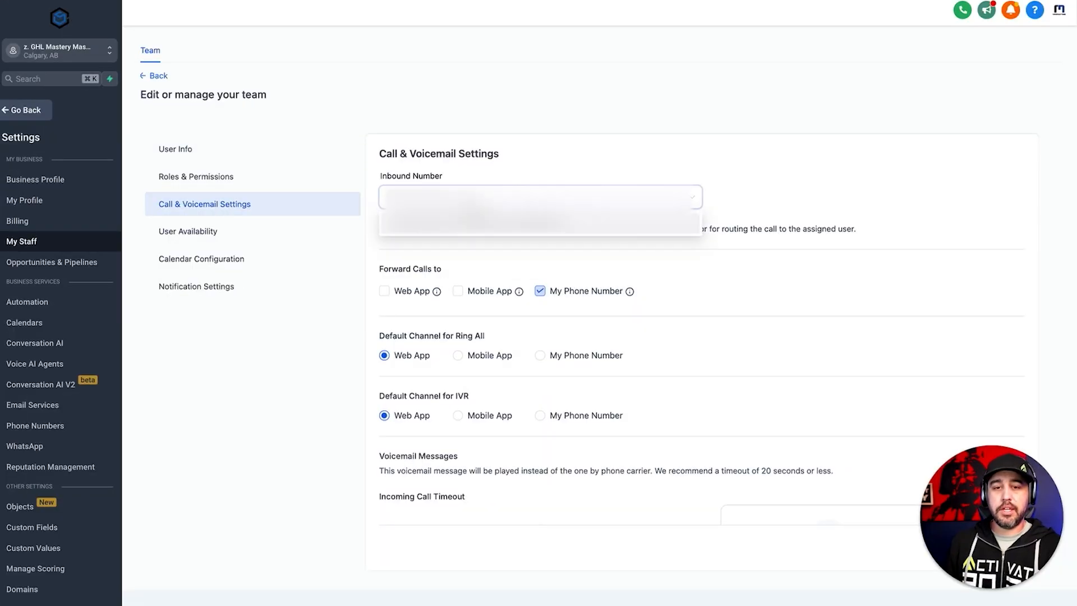
click(476, 230)
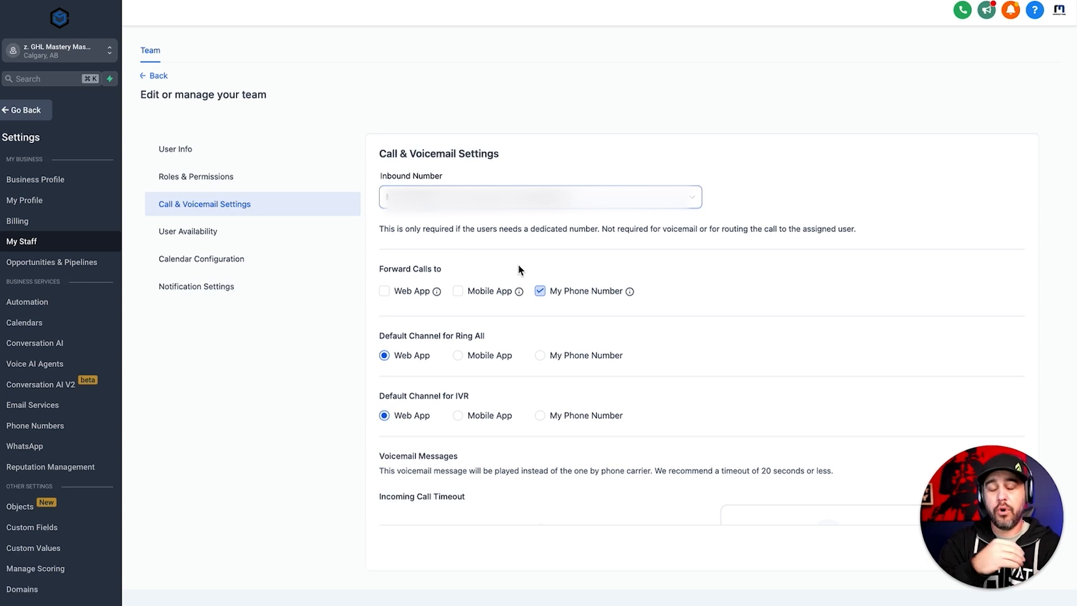
- Forward the staff member's calls to the Mobile App instead of My Phone Number
drag(379, 270, 488, 272)
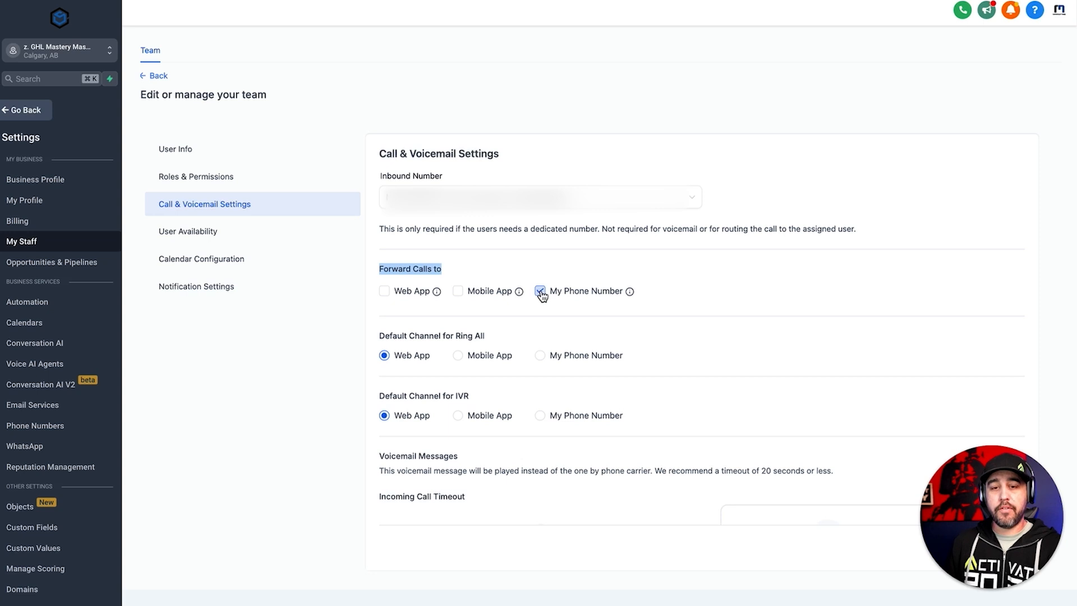
click(541, 291)
click(458, 290)
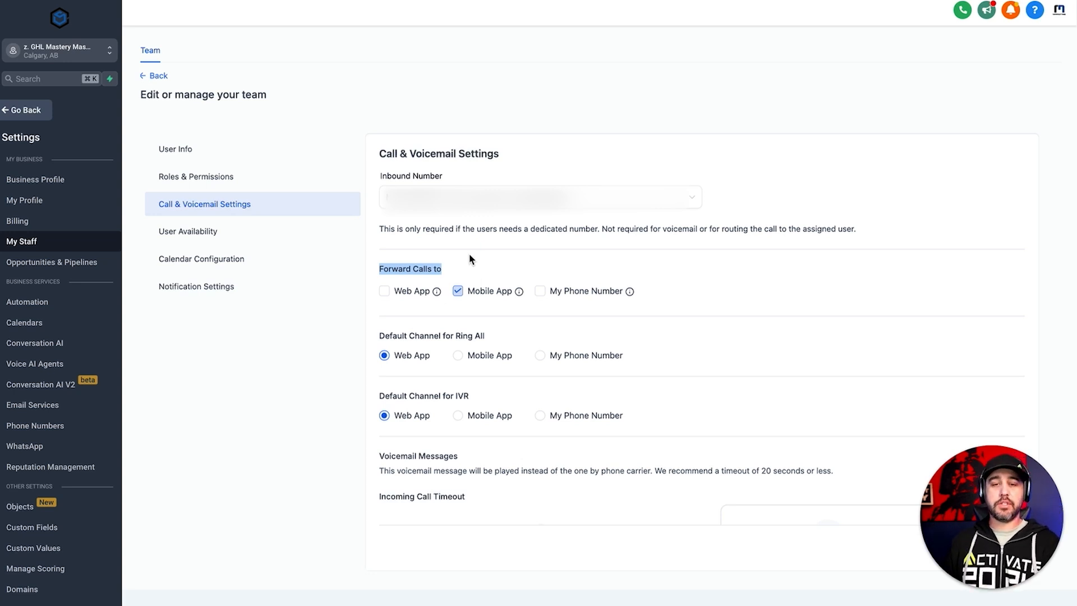
click(487, 260)
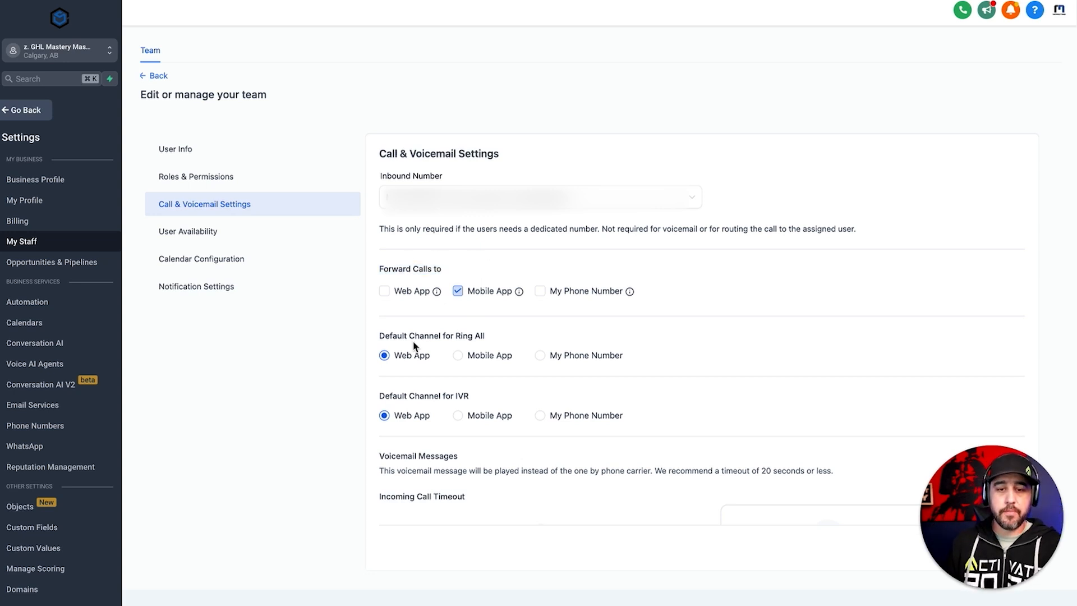
- Set the Default Channel for Ring All to Mobile App
drag(379, 339, 486, 339)
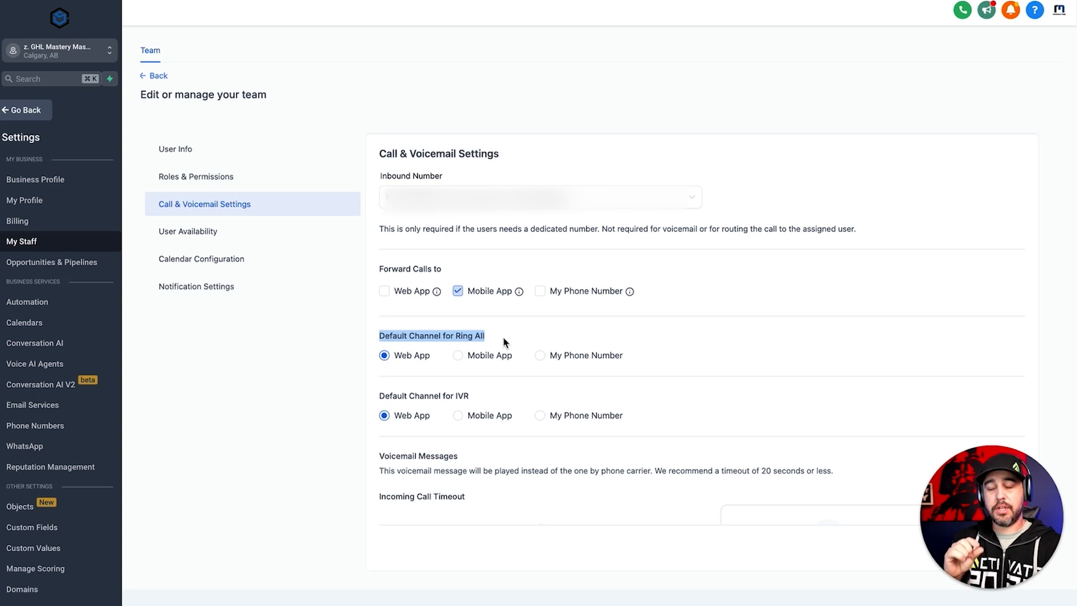
click(476, 335)
click(416, 370)
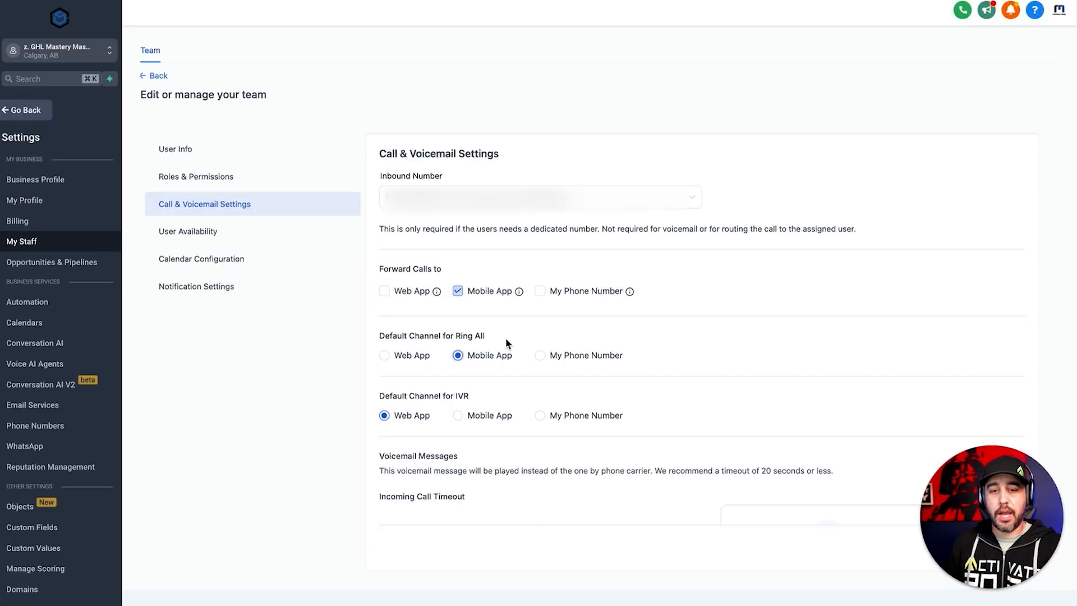
drag(505, 338, 378, 338)
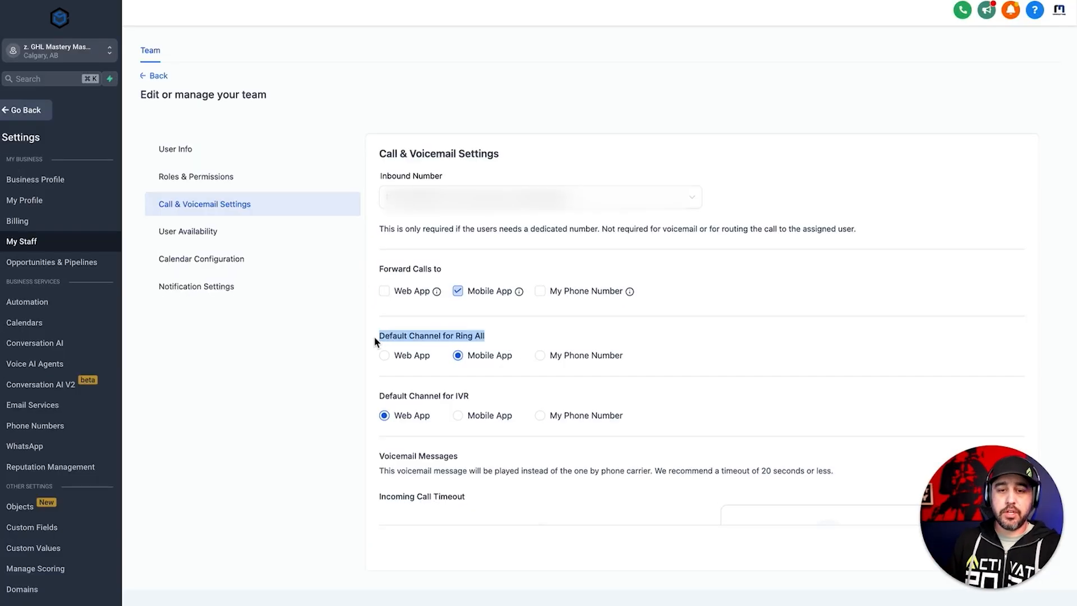
click(511, 348)
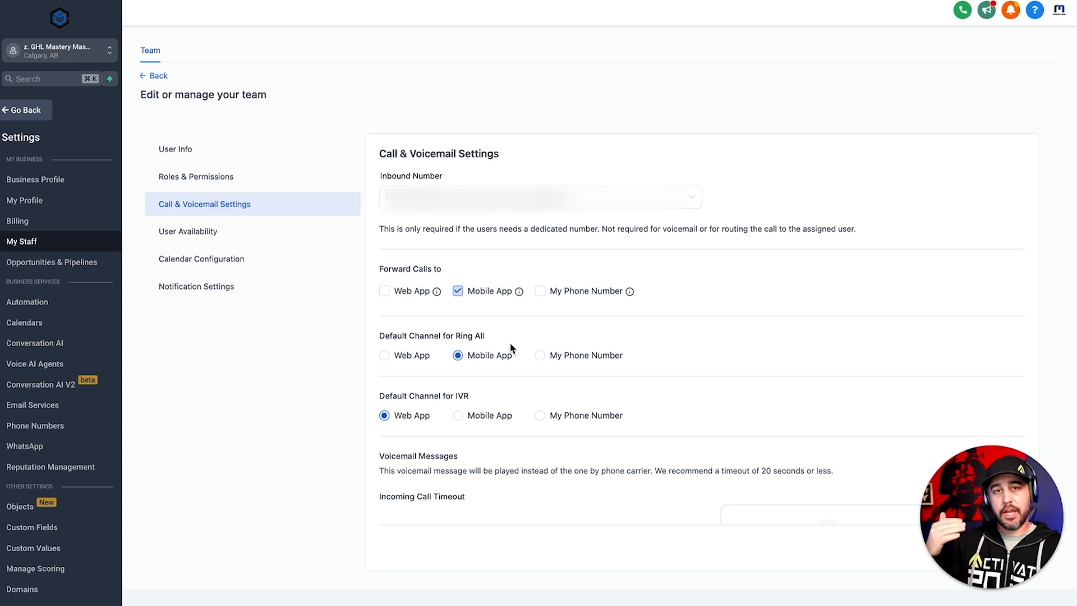
- Set the Default Channel for IVR to Mobile App and save the staff member's call settings
drag(469, 395, 374, 401)
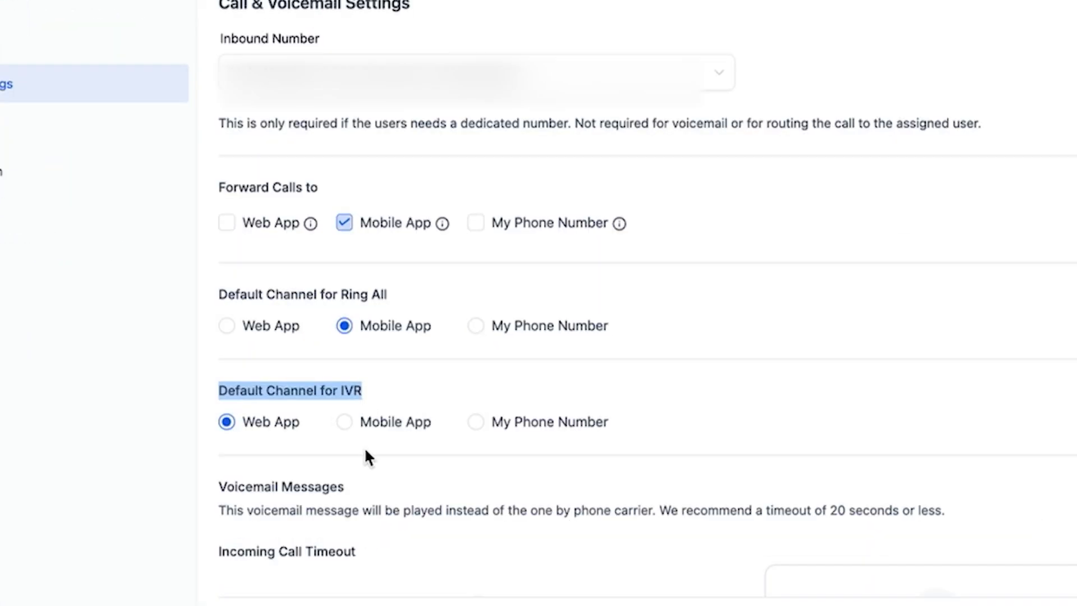
click(345, 425)
click(476, 426)
click(426, 420)
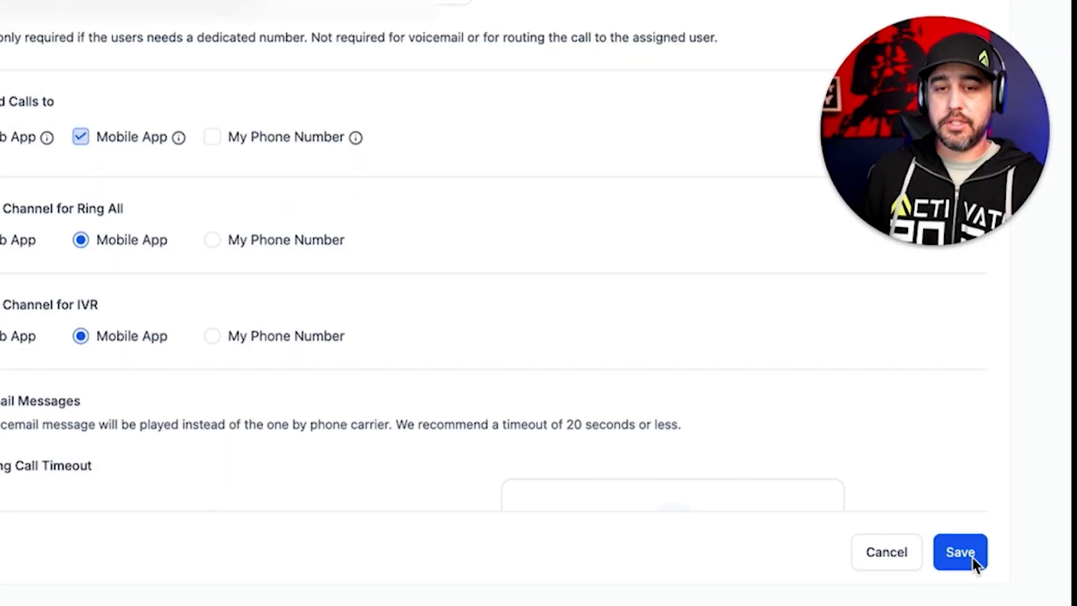
click(990, 555)
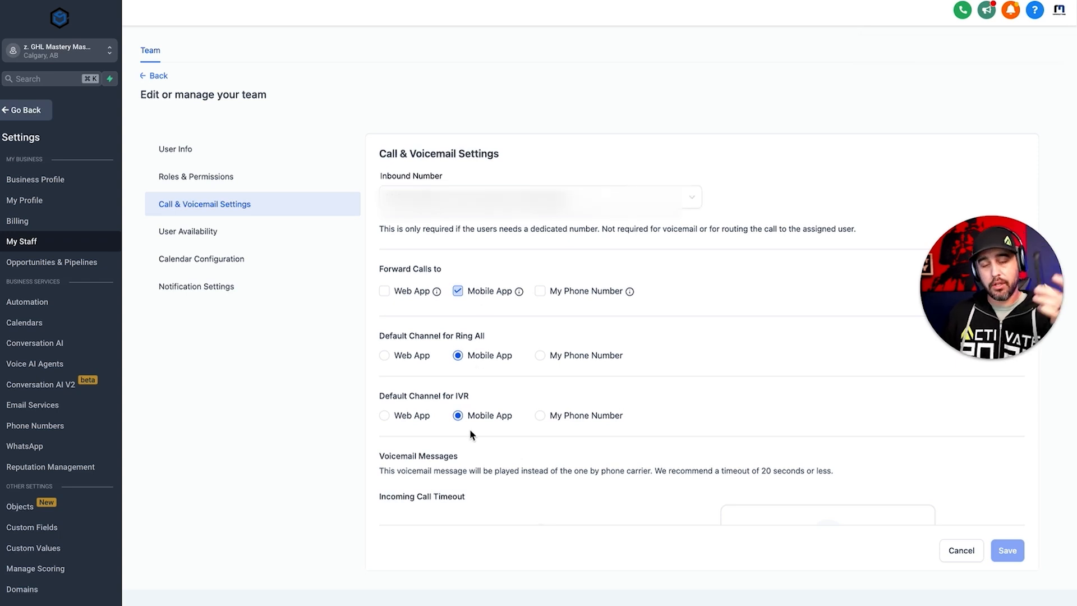
- Raise the staff member's voicemail Incoming Call Timeout to just under 20 seconds and save the settings
scroll(537, 474, down, 3)
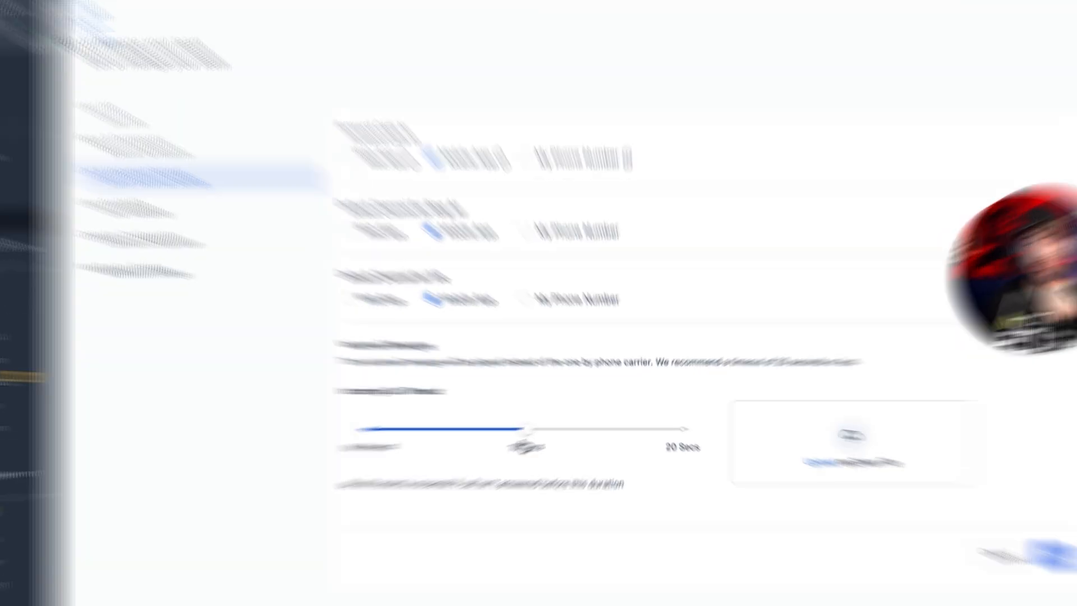
mouse_move(524, 437)
mouse_down()
mouse_move(649, 439)
mouse_move(675, 452)
mouse_up()
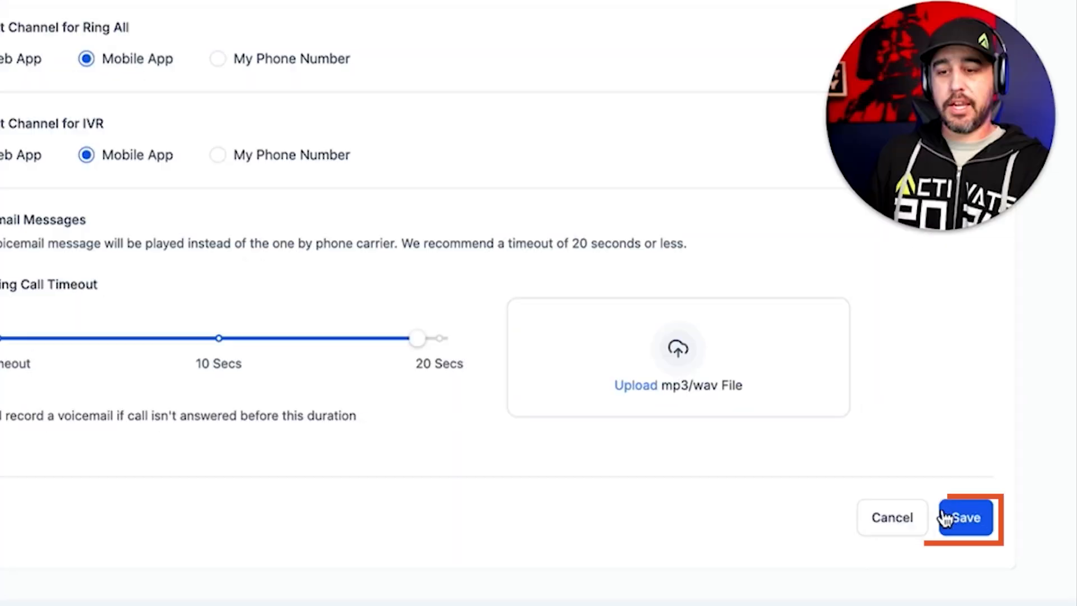
click(948, 517)
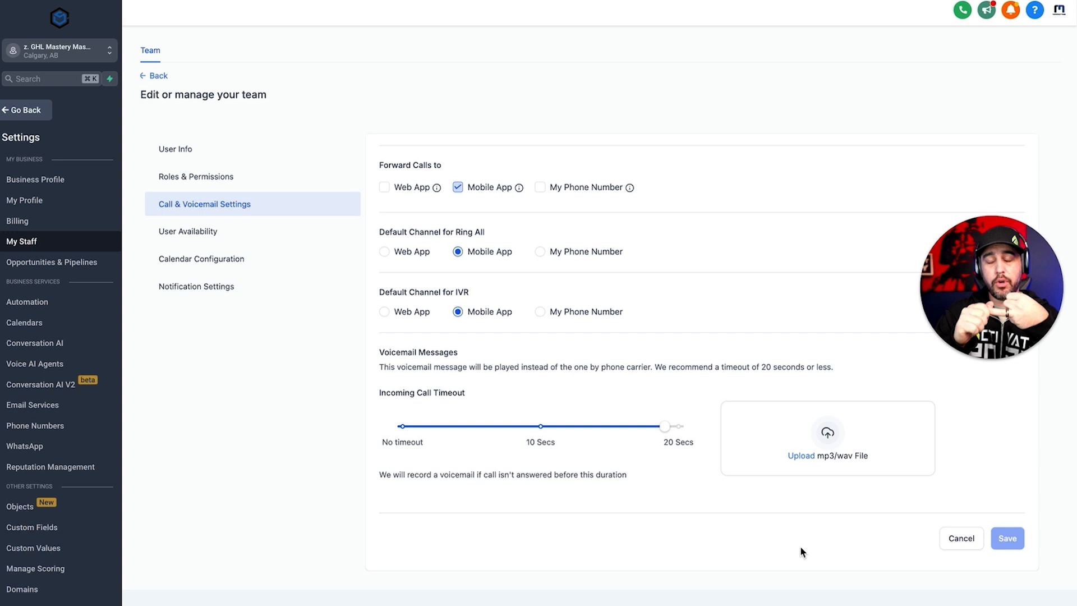
scroll(546, 405, up, 2)
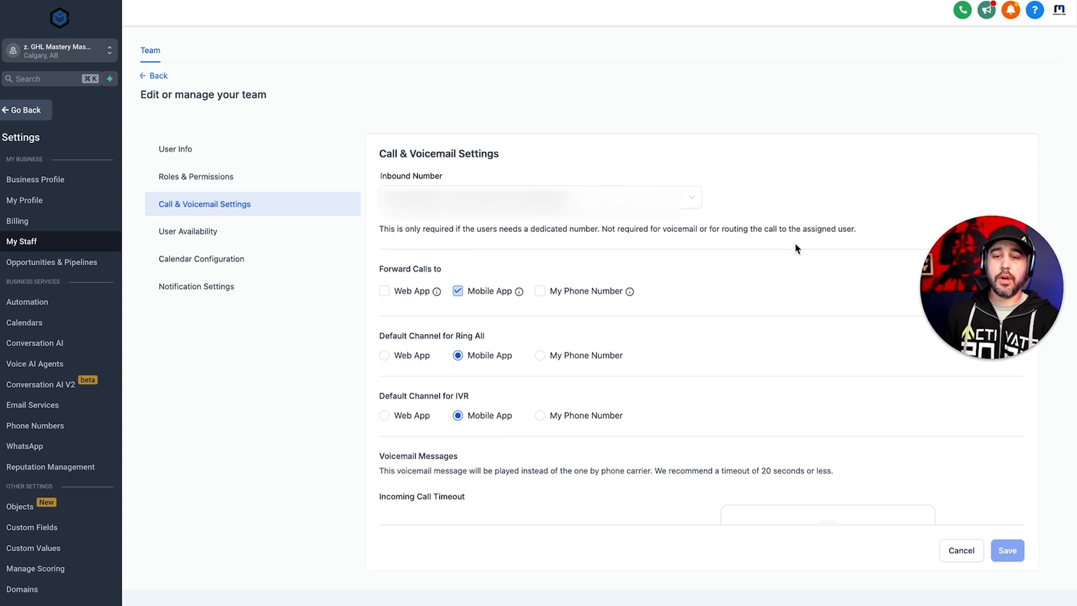
mouse_move(945, 279)
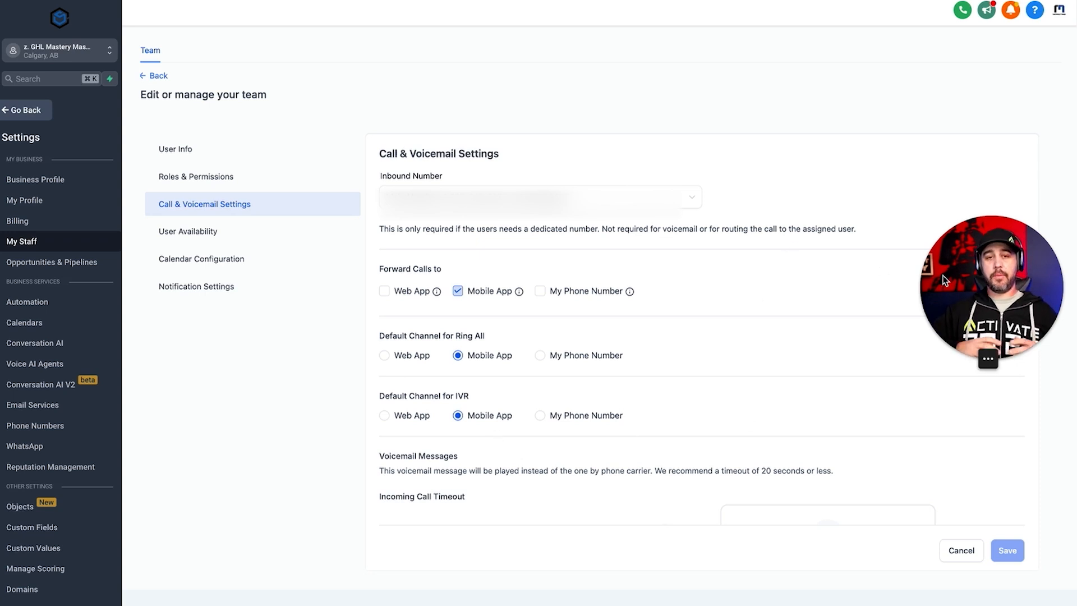